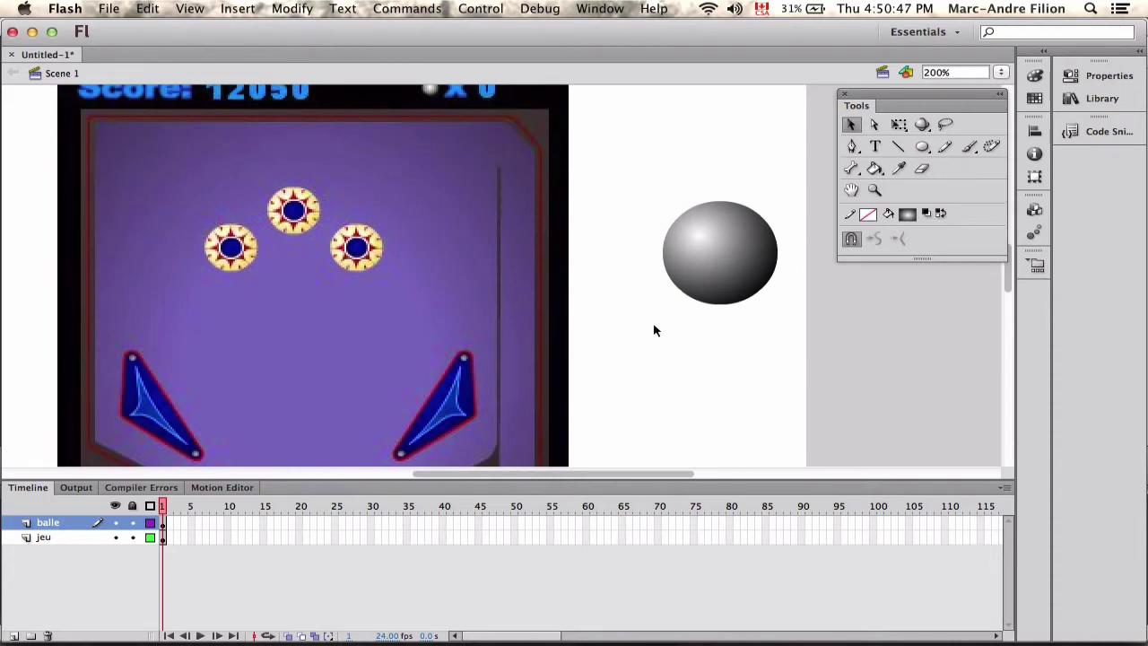
Step: Toggle the balle layer's visibility off and on to check which object it holds
click(115, 523)
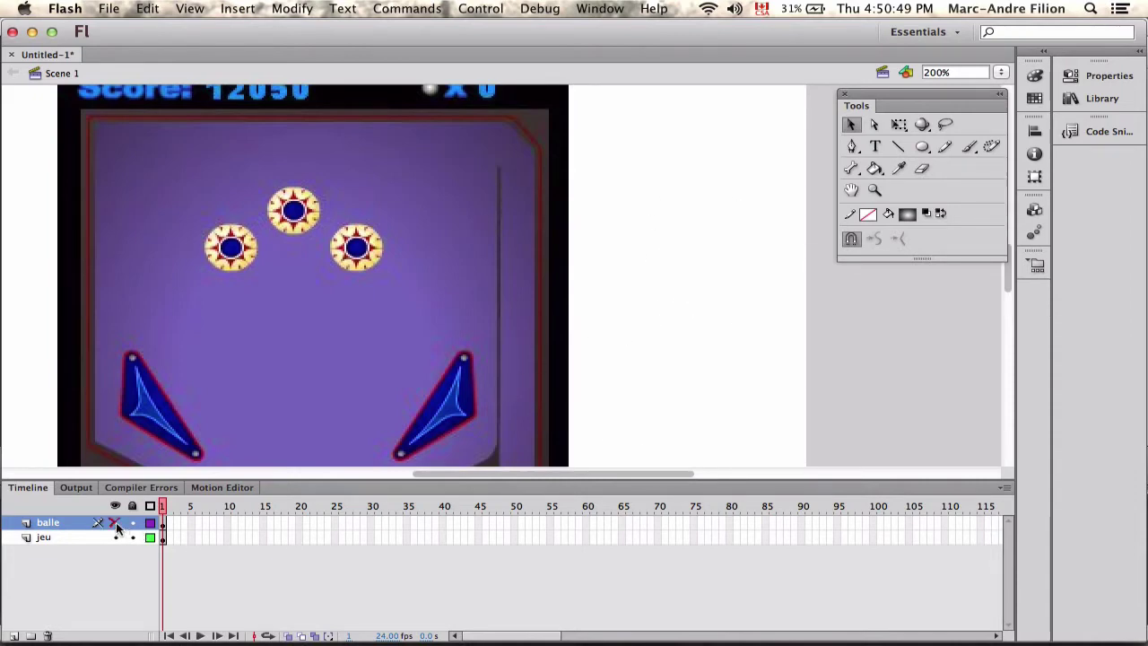
click(115, 523)
click(115, 522)
click(114, 523)
click(115, 522)
click(115, 523)
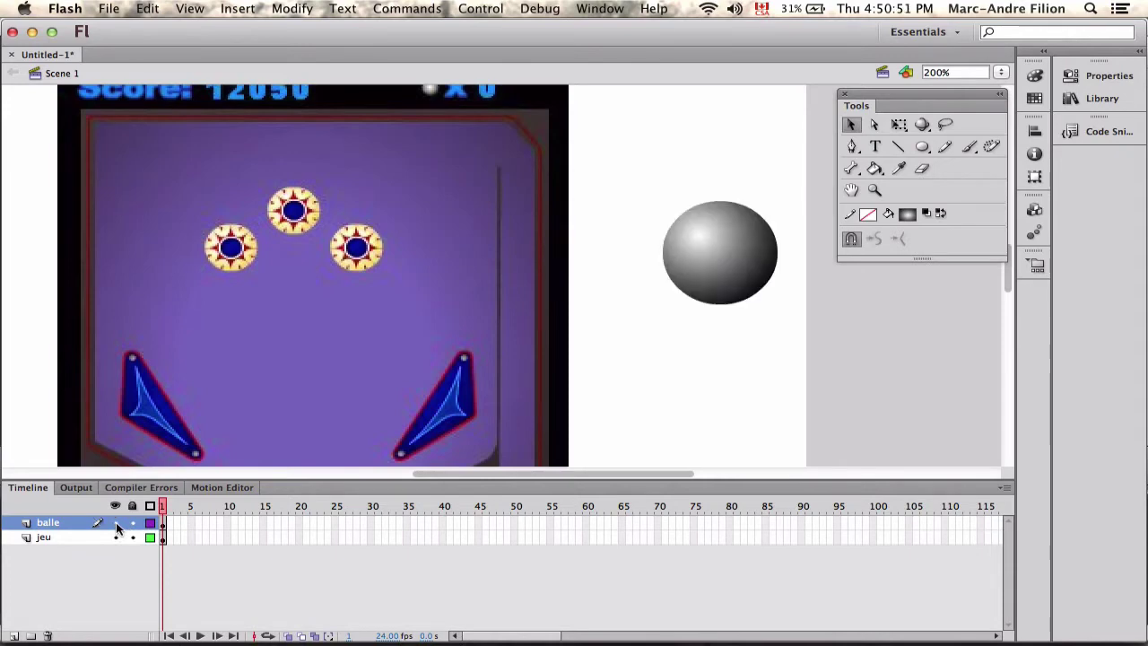
Step: Convert the grey gradient ball into a Movie Clip symbol named balle
click(709, 254)
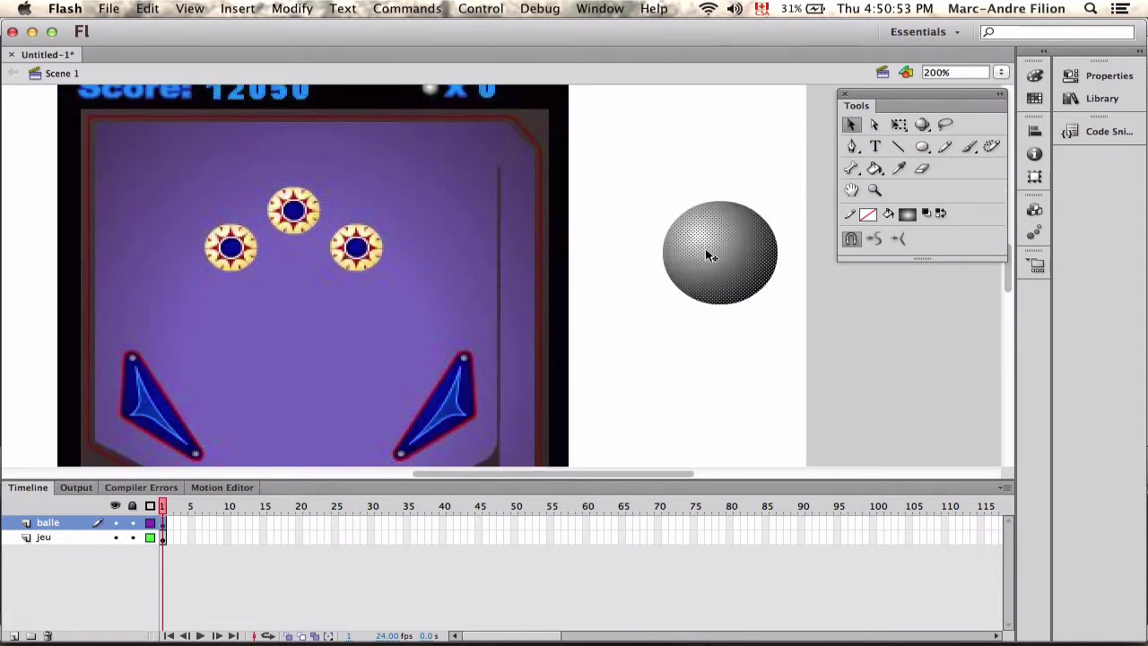
drag(629, 178, 833, 364)
right_click(725, 261)
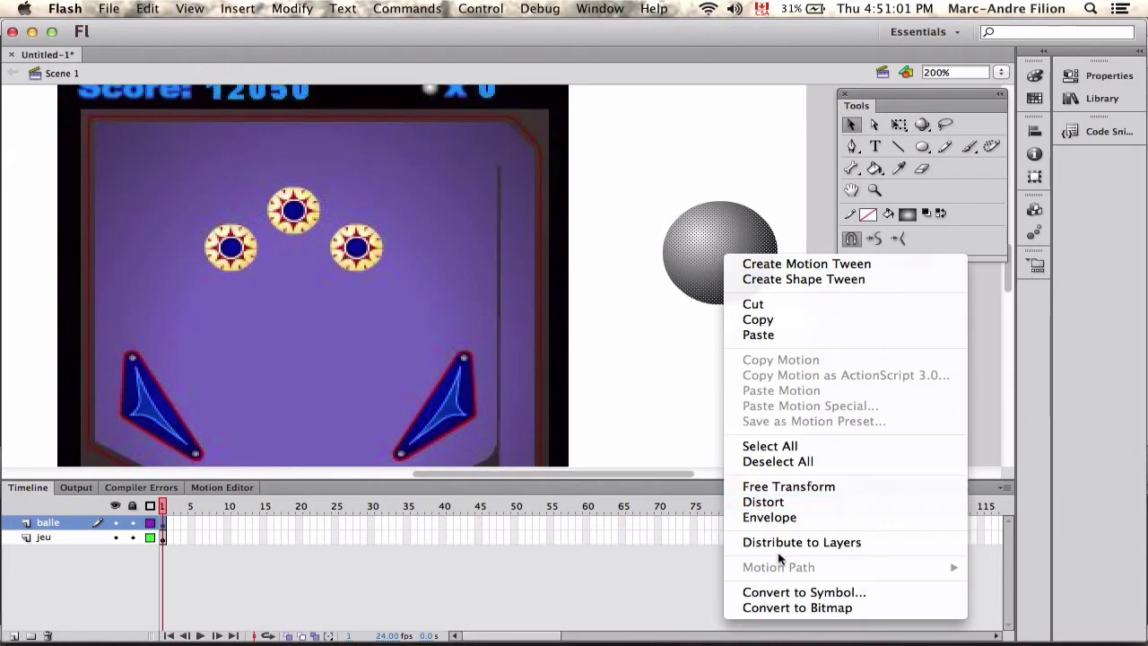
click(767, 593)
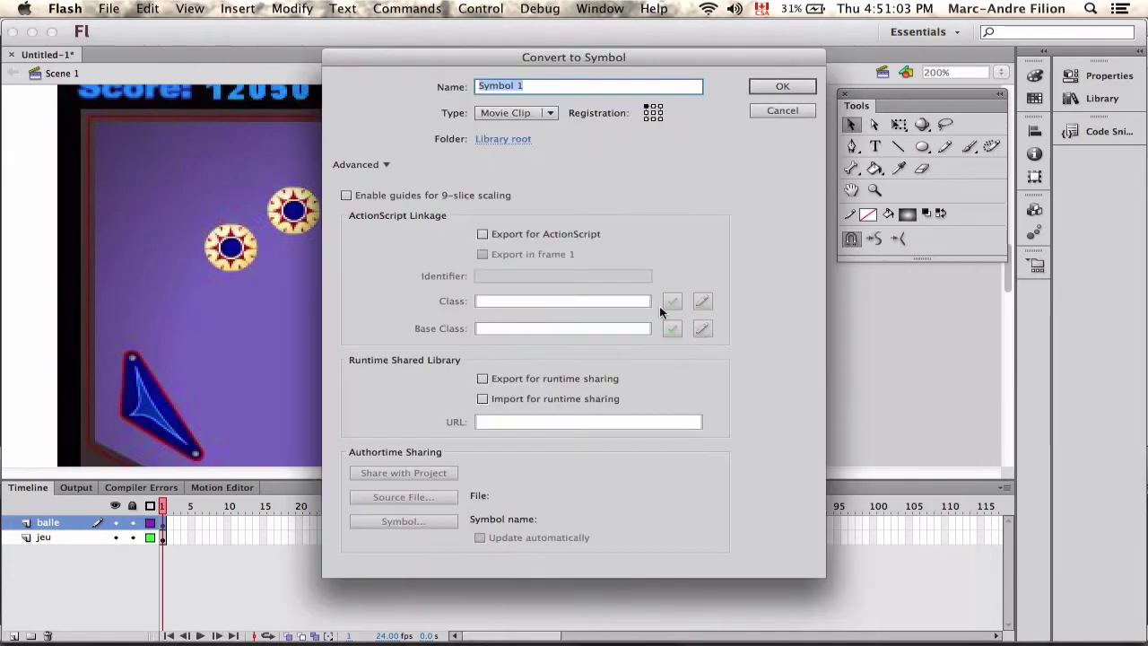
text(balle)
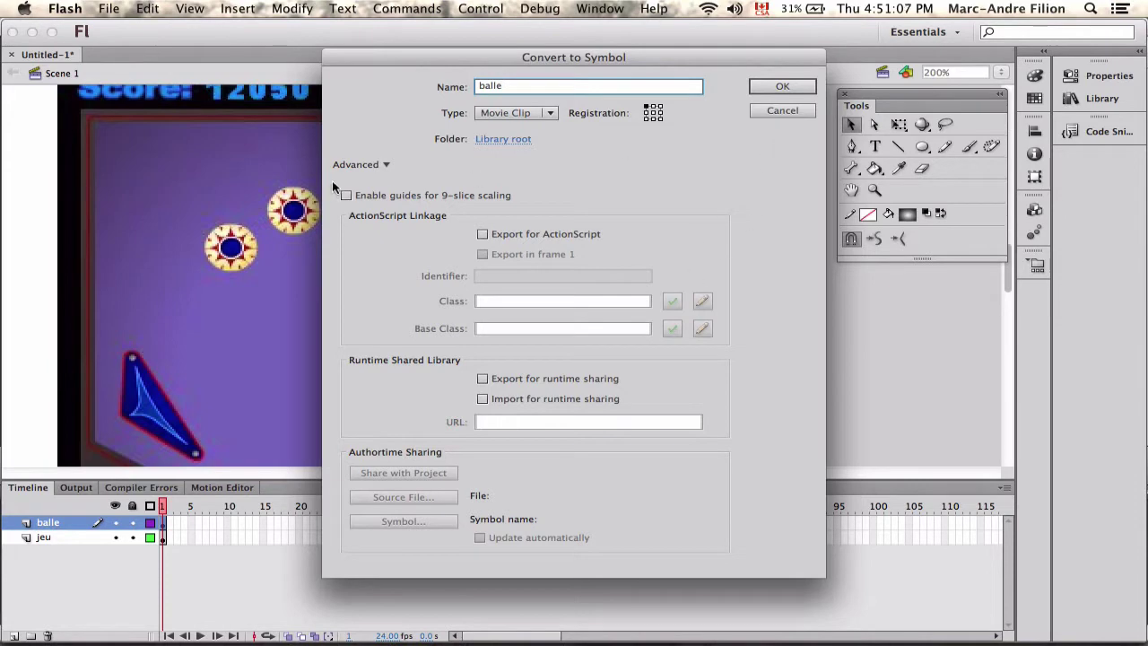
click(356, 164)
click(665, 86)
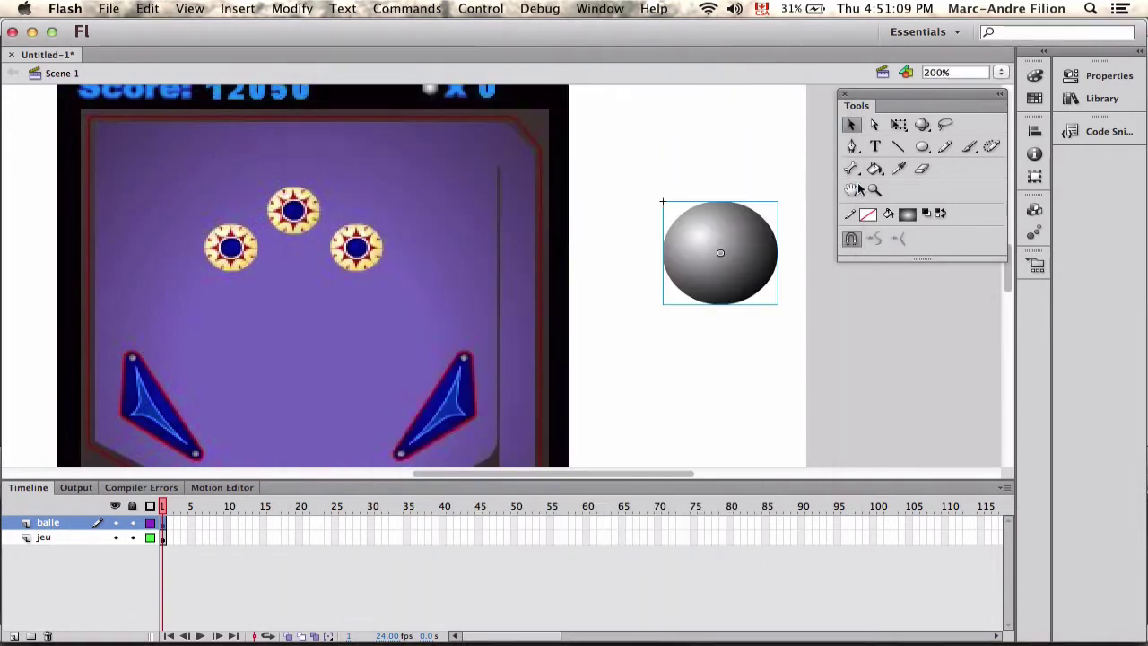
Step: Move the ball instance closer to the pinball board, keeping it on the white area beside it
drag(732, 251, 667, 246)
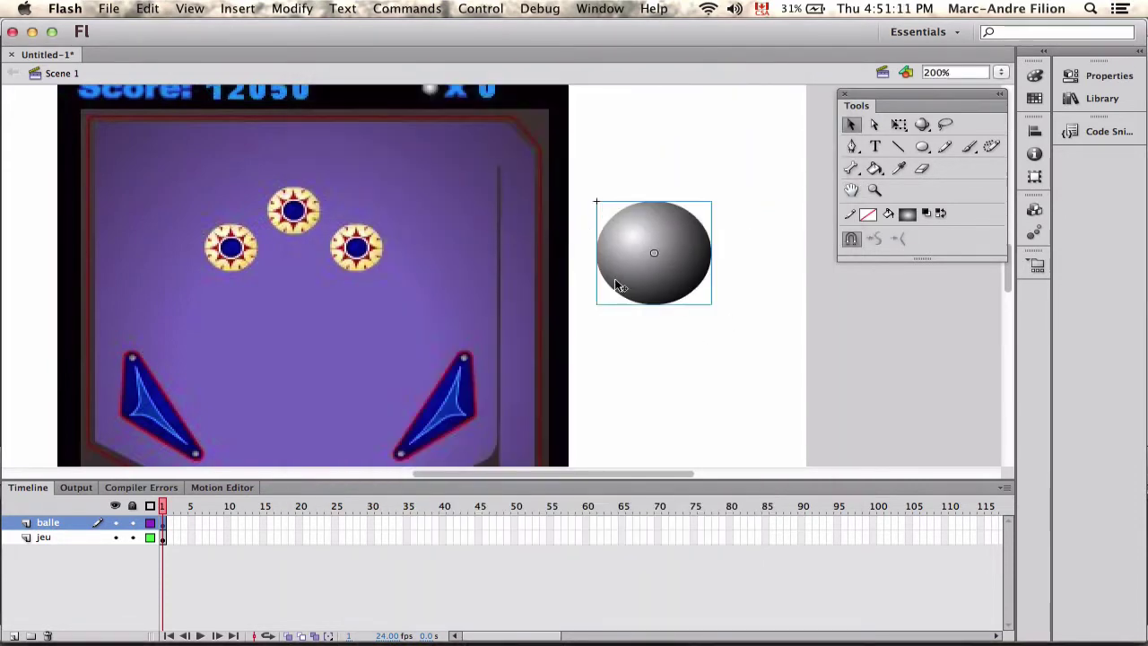
click(708, 364)
click(652, 247)
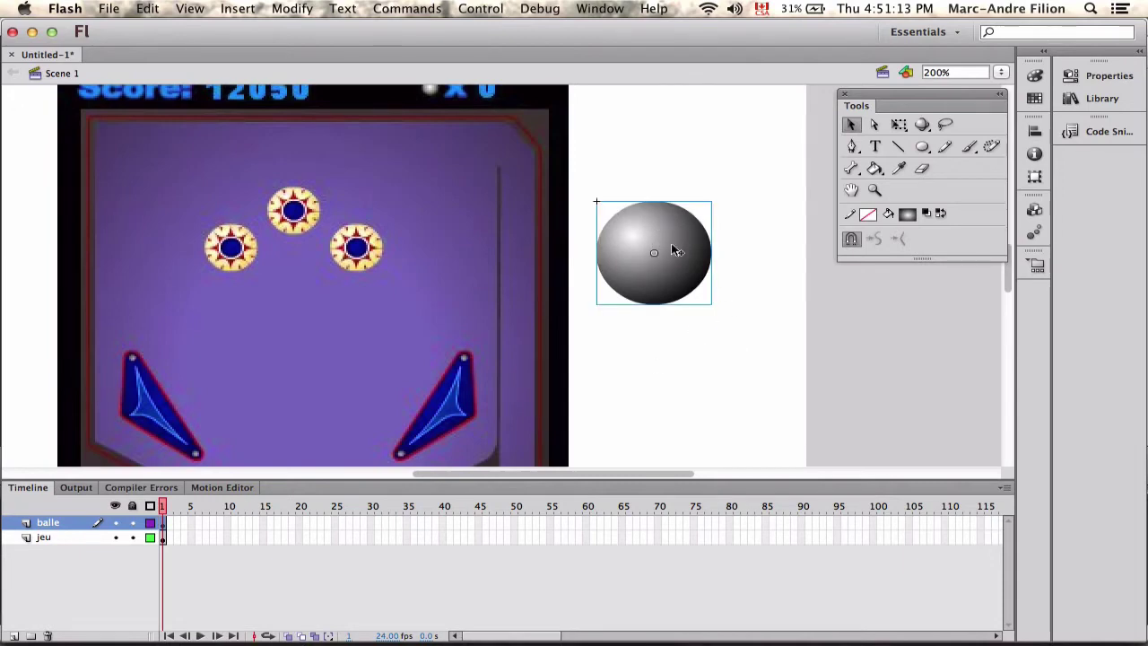
Step: Place extra copies of the balle symbol from the library on the stage and delete them
click(1108, 101)
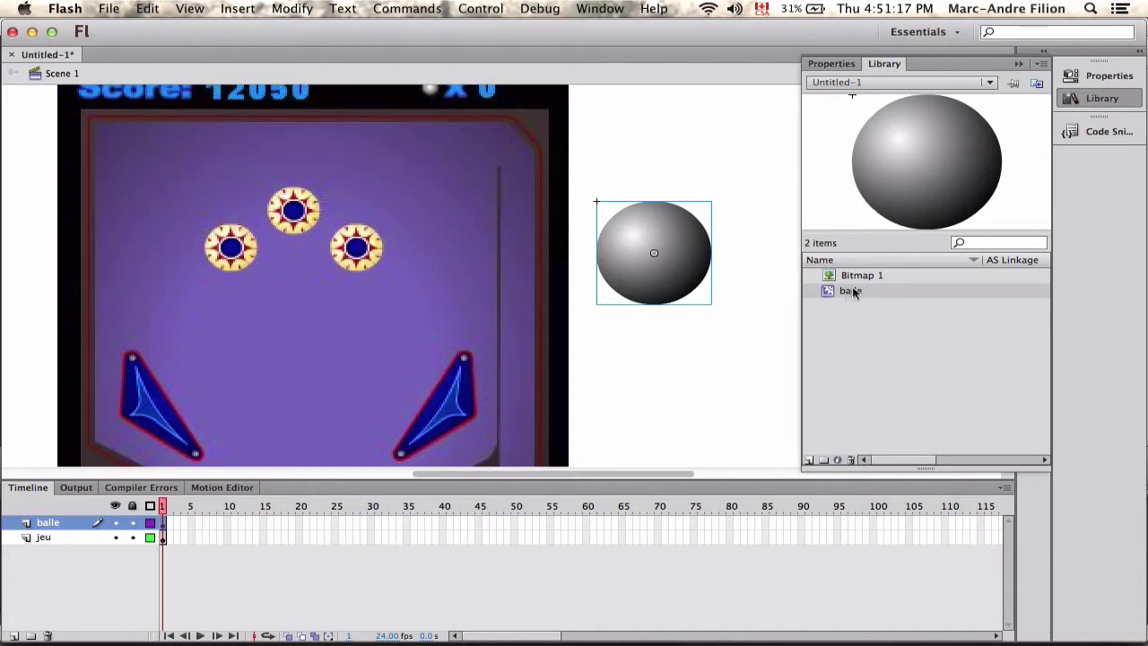
drag(928, 176, 495, 172)
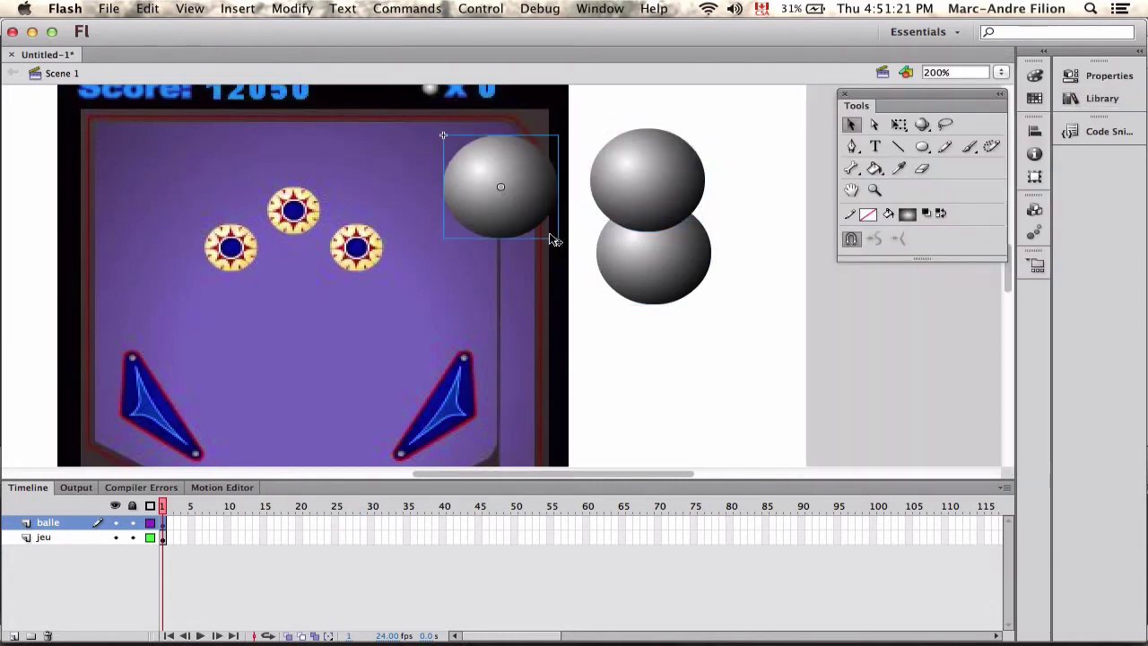
key(Delete)
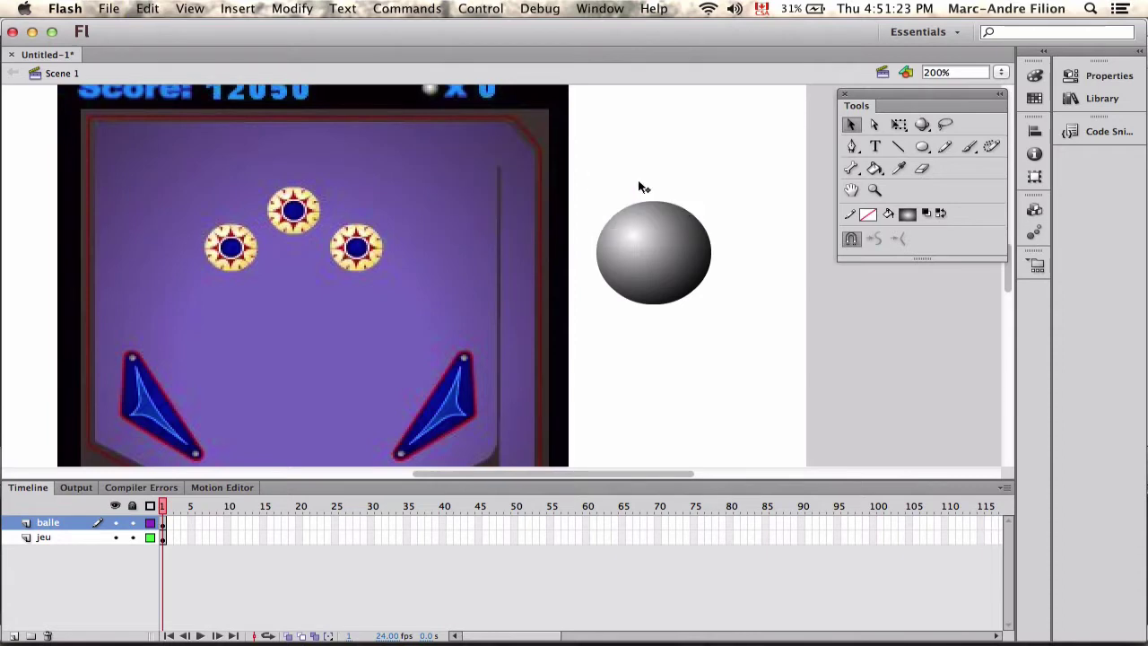
Step: Scale the ball down with Free Transform to a small size that fits the pinball launch lane
click(634, 262)
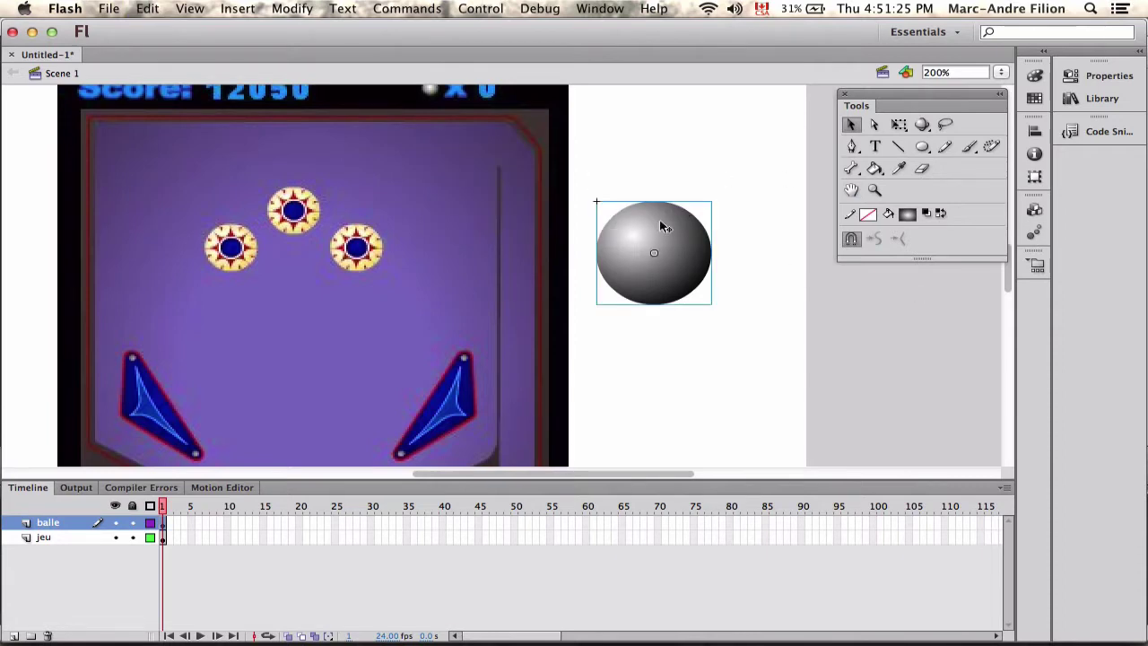
click(901, 125)
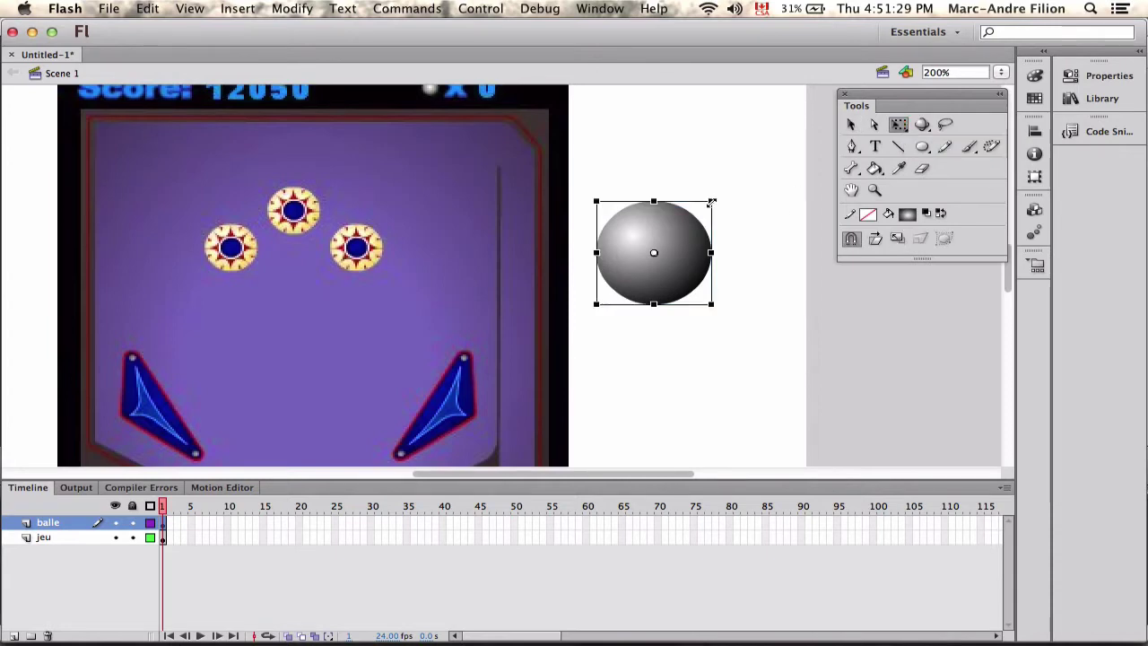
drag(711, 202, 679, 245)
Step: Nudge the small ball into the launch lane until it rests on top of the plunger, and deselect it
key(shift+Left)
key(shift+Left)
key(shift+Left)
key(shift+Left)
key(shift+Left)
key(shift+Down)
key(shift+Down)
key(shift+Left)
key(shift+Left)
key(shift+Down)
key(shift+Down)
key(shift+Down)
key(shift+Down)
key(shift+Down)
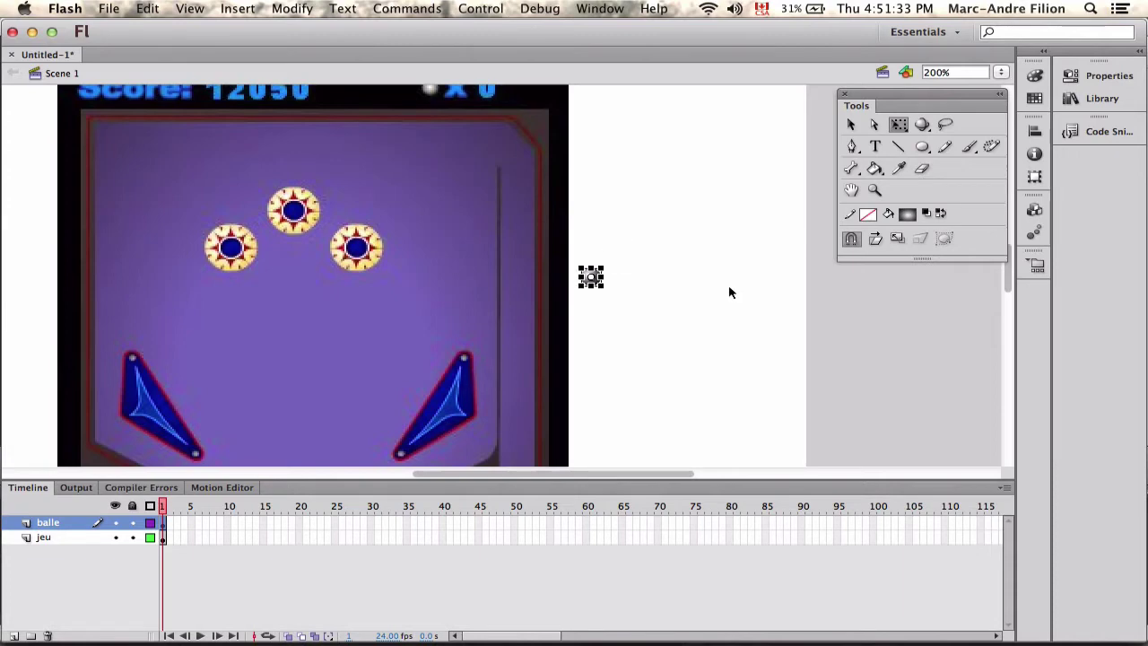
key(shift+Left)
key(shift+Left)
scroll(731, 292, down, 1)
scroll(728, 292, down, 3)
key(shift+Left)
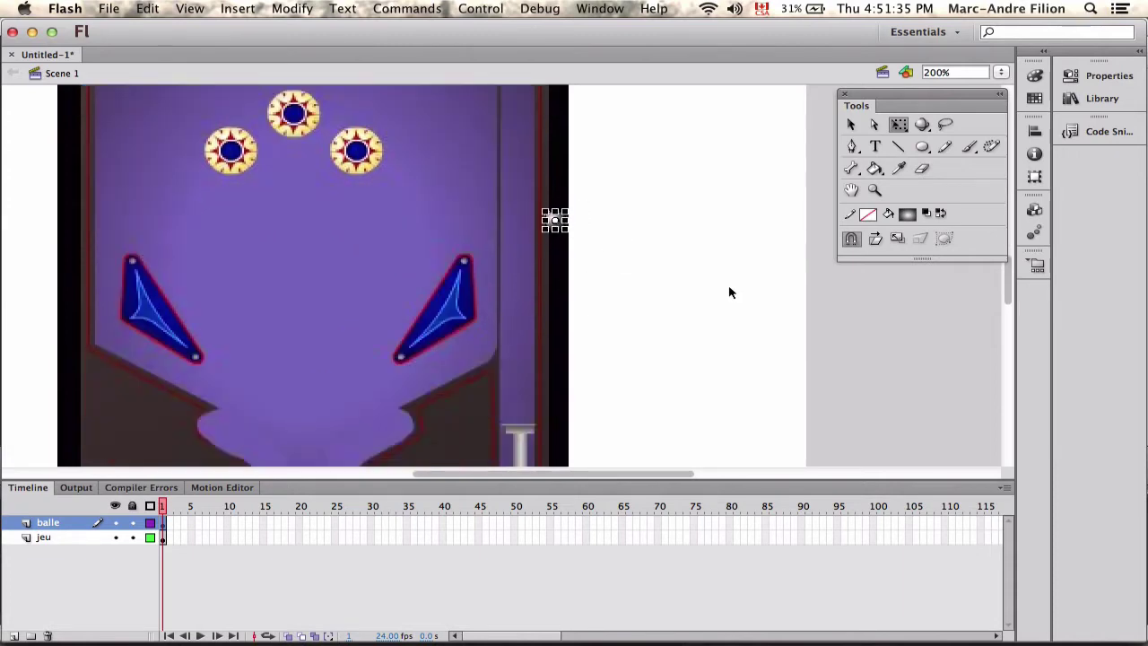
key(shift+Left)
key(shift+Down)
key(shift+Down)
key(shift+Down)
key(shift+Down)
key(shift+Left)
key(shift+Down)
key(shift+Down)
key(shift+Down)
key(shift+Down)
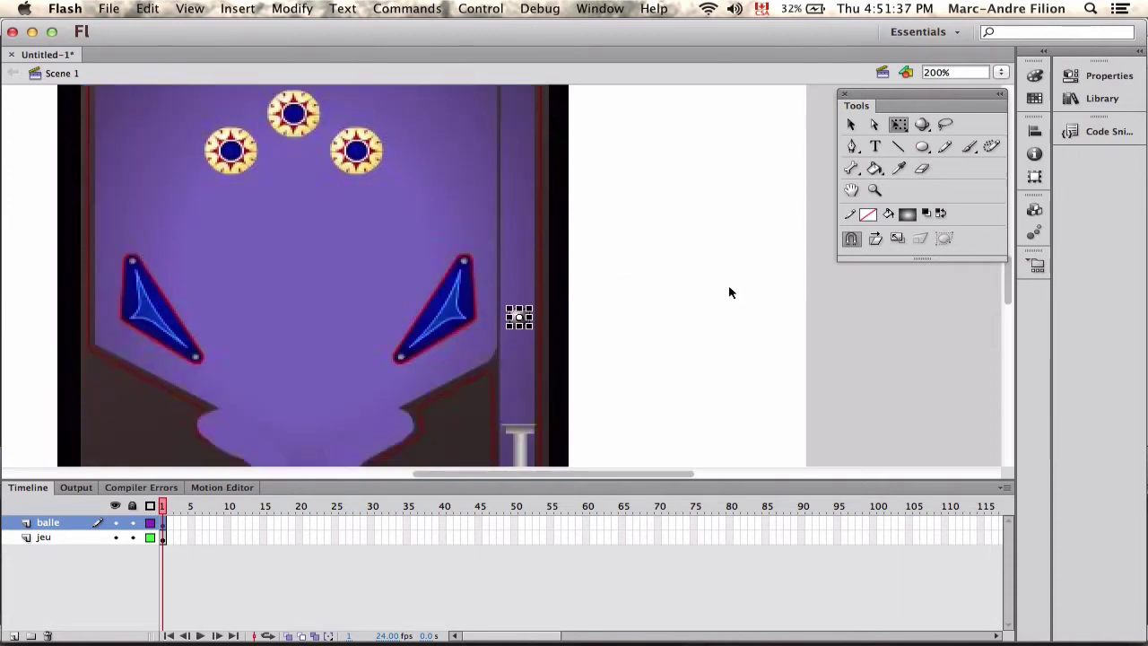
key(shift+Down)
key(shift+Down)
key(shift+Down)
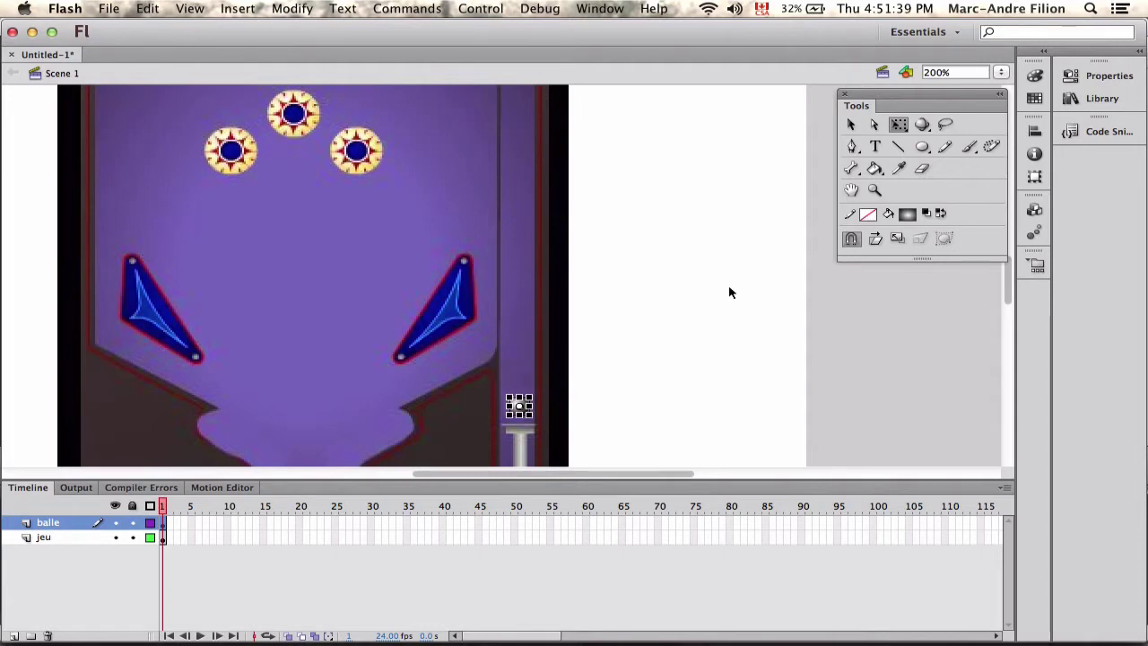
key(shift+Down)
click(729, 292)
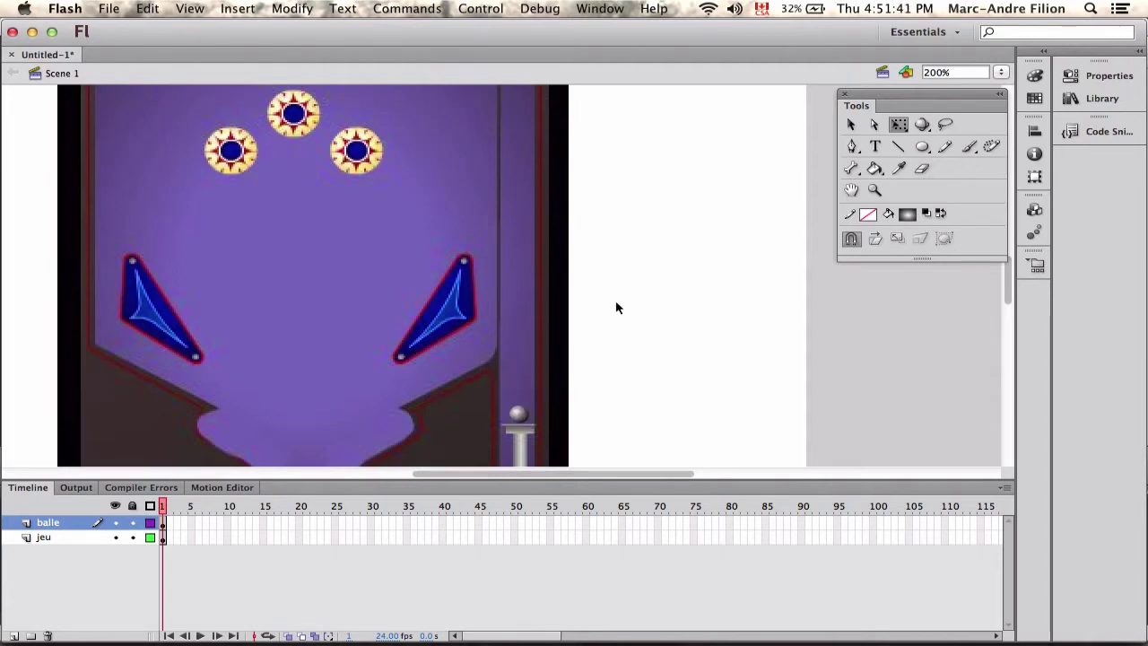
Step: Create a motion tween on the balle layer from frame 1 and extend it to frame 100
key(super+1)
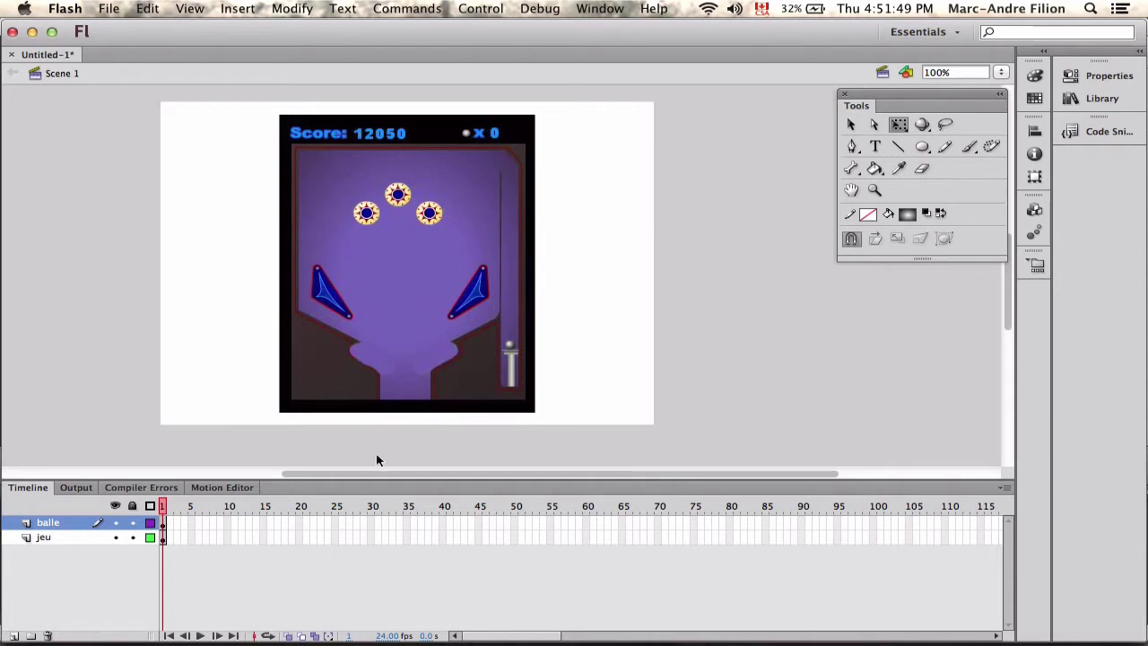
click(168, 523)
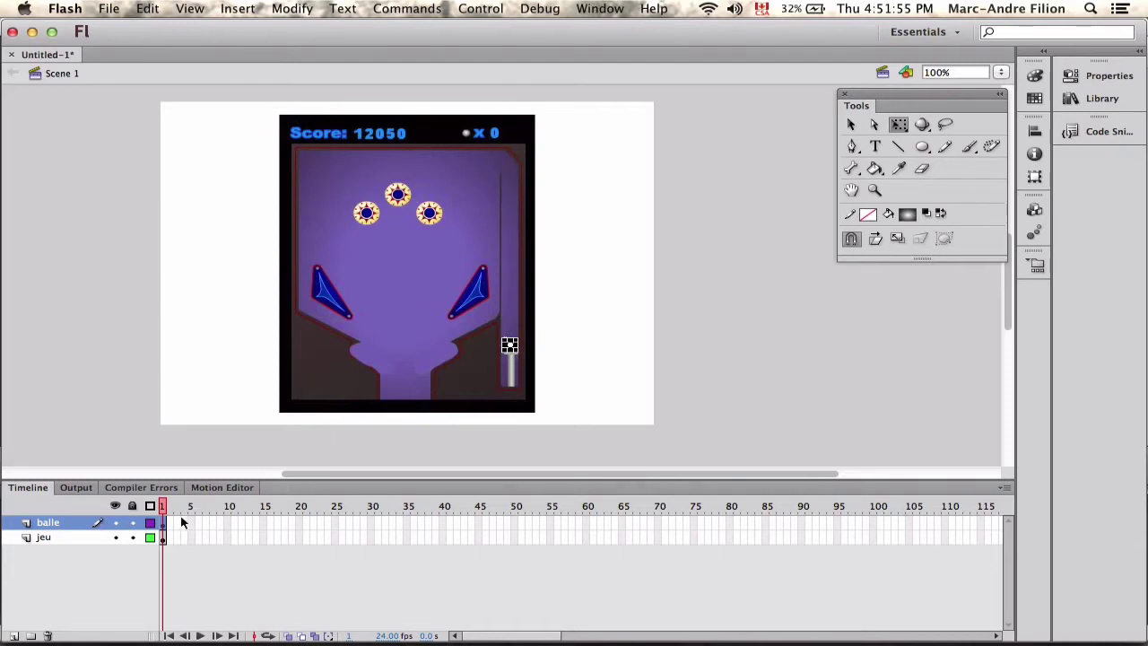
right_click(169, 524)
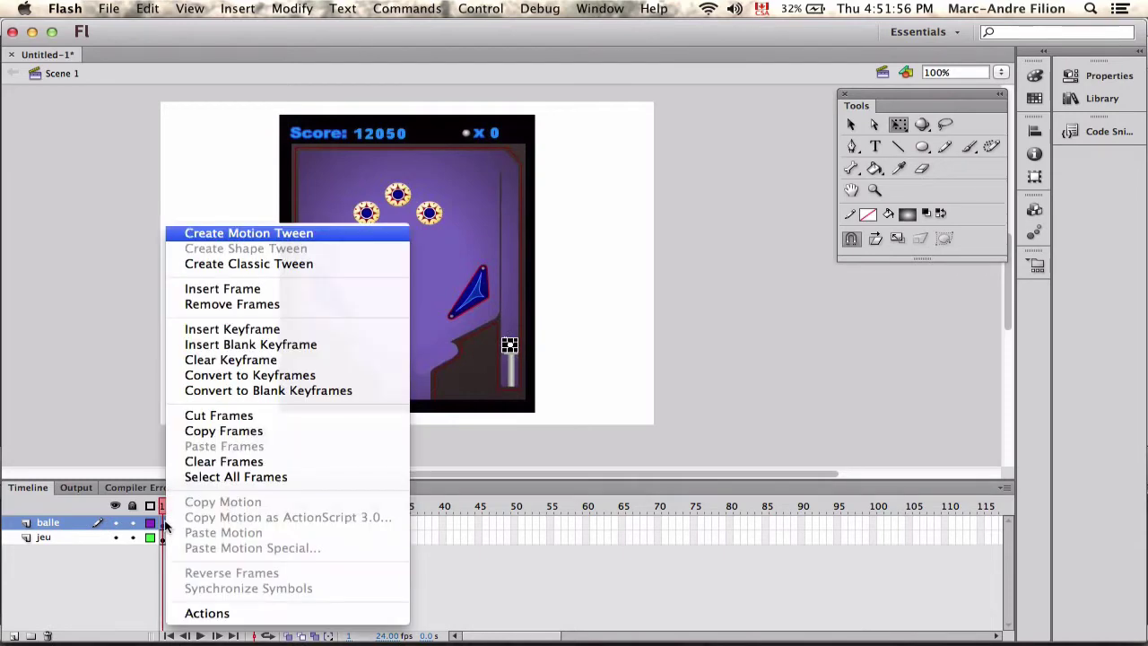
click(250, 233)
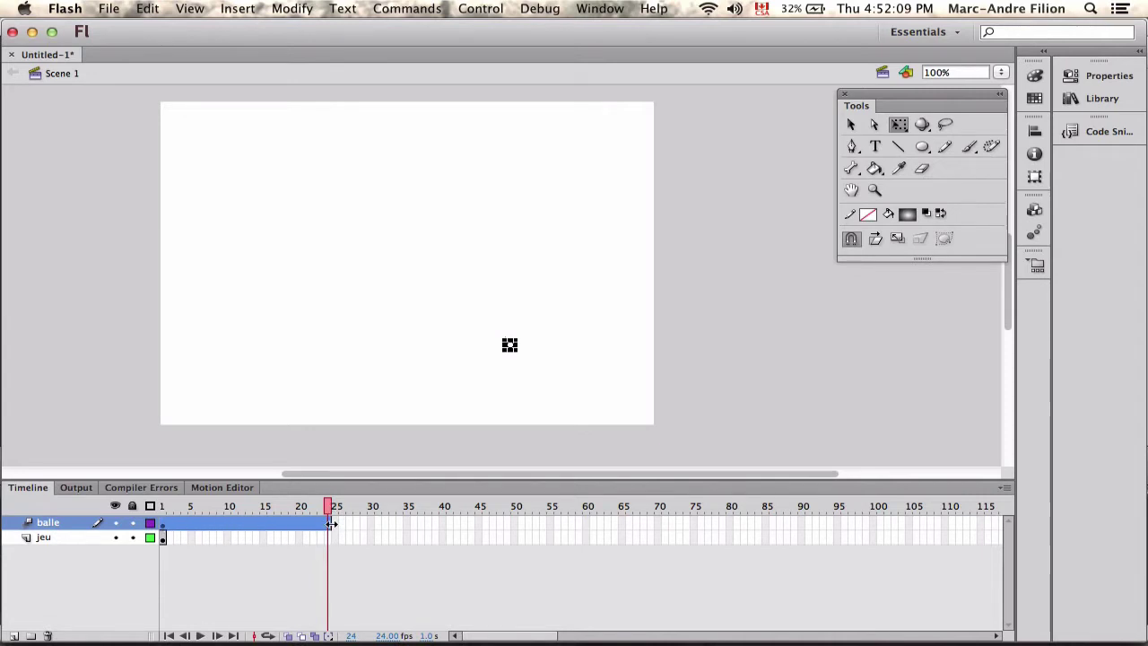
drag(332, 524, 875, 526)
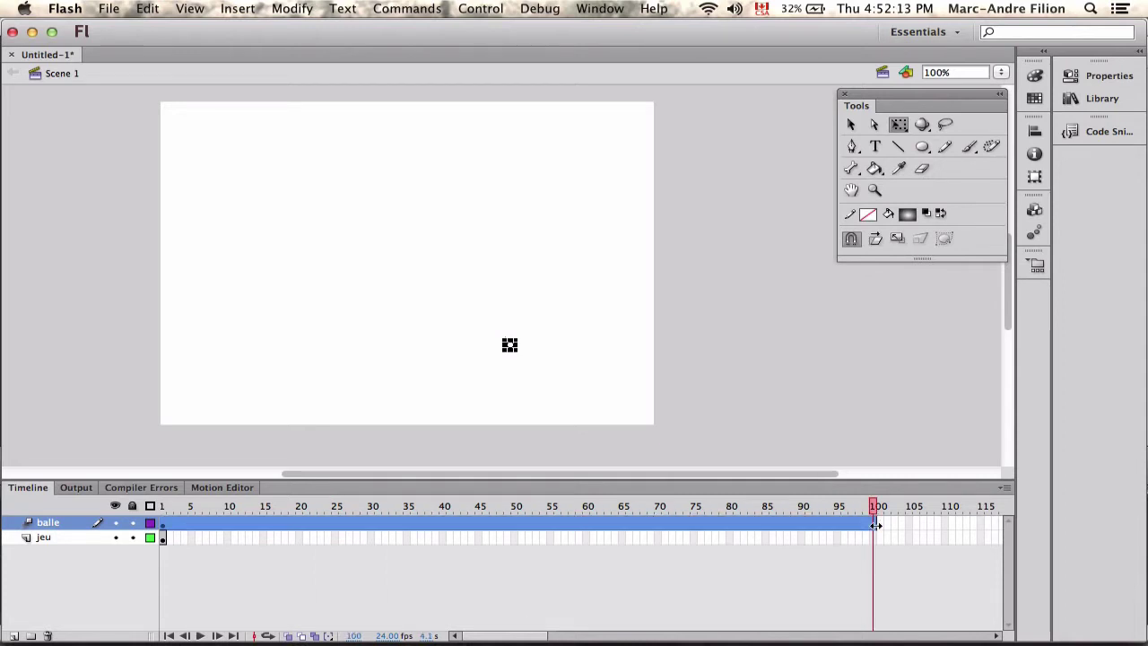
Step: Check frames 1 to 20 to see how long the jeu layer's background stays on stage
click(300, 536)
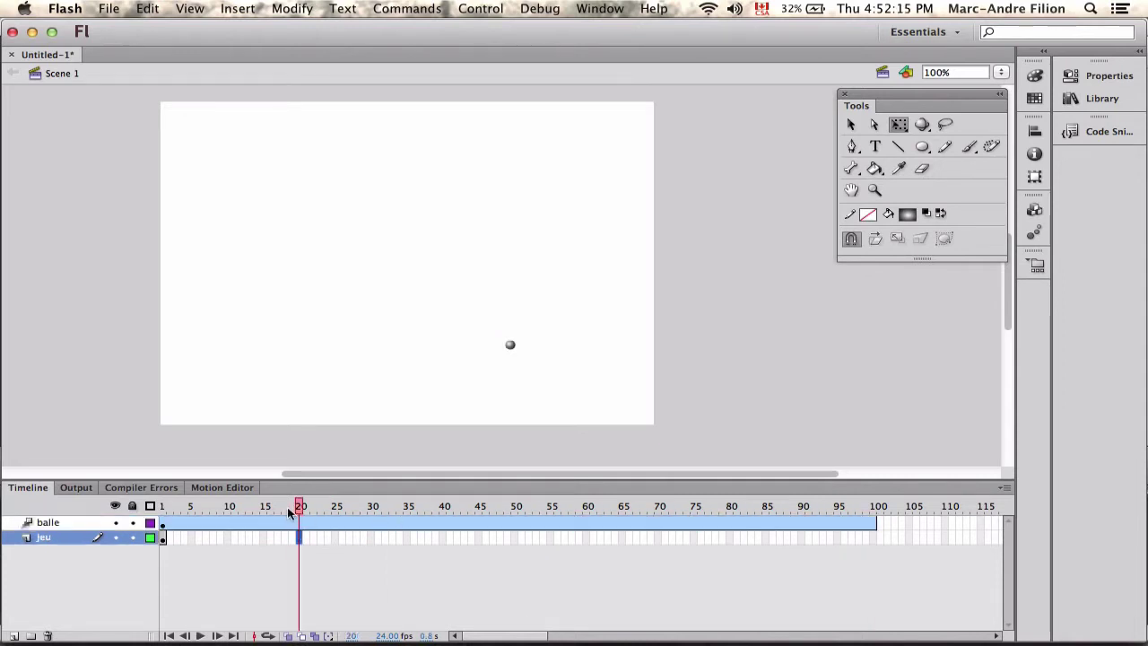
drag(296, 508, 157, 507)
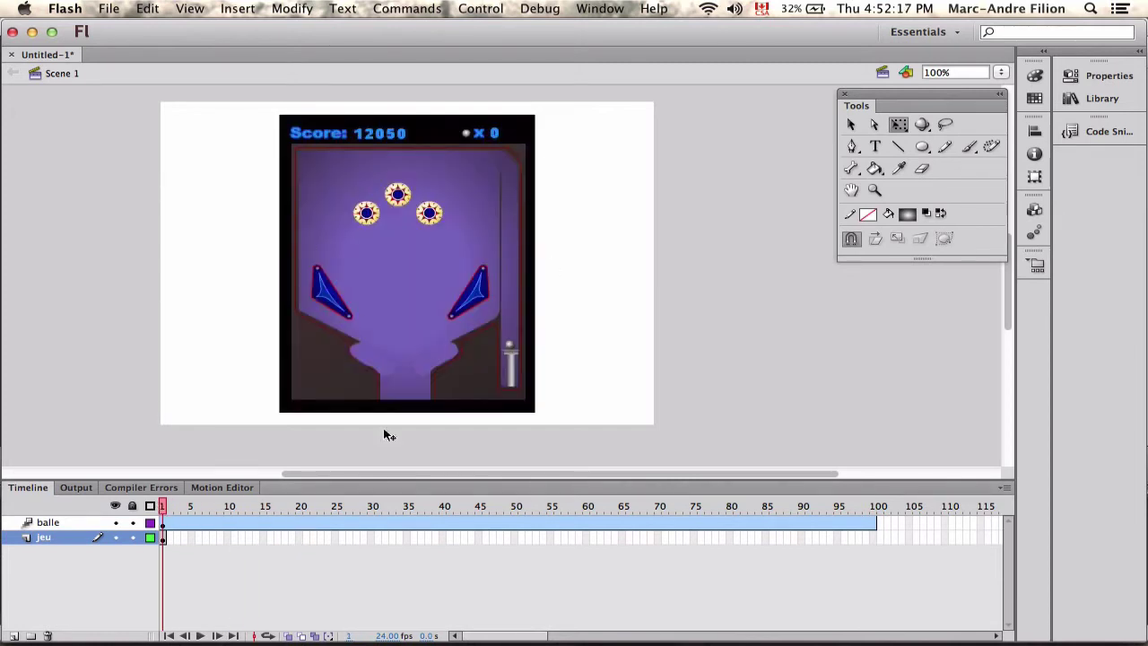
drag(165, 508, 171, 508)
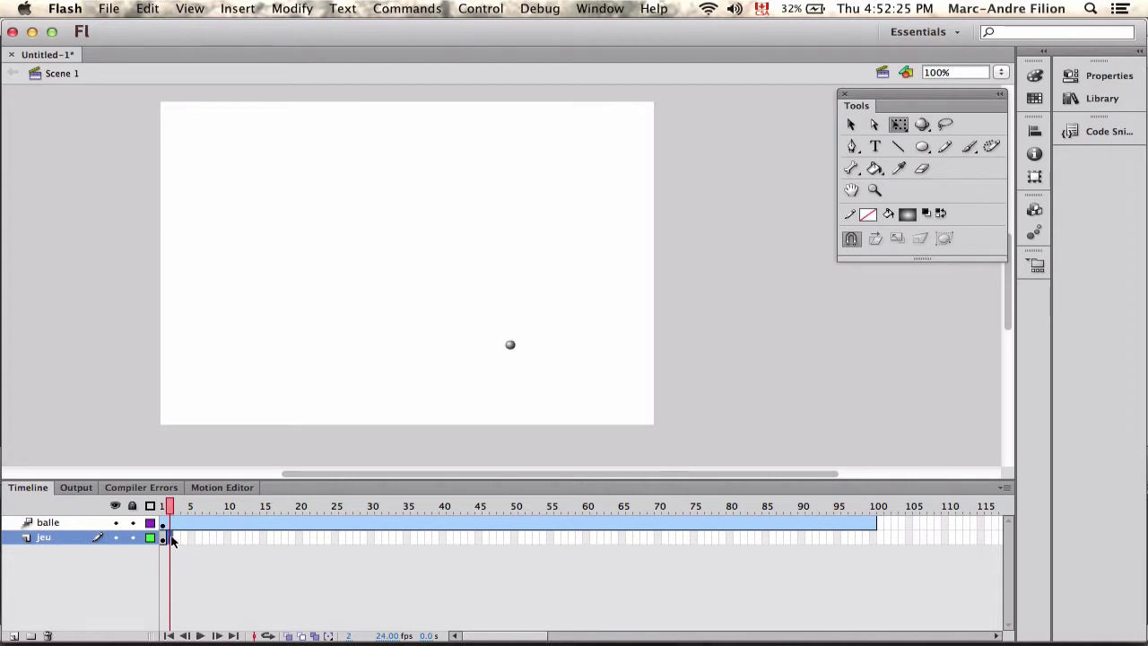
drag(174, 542, 235, 543)
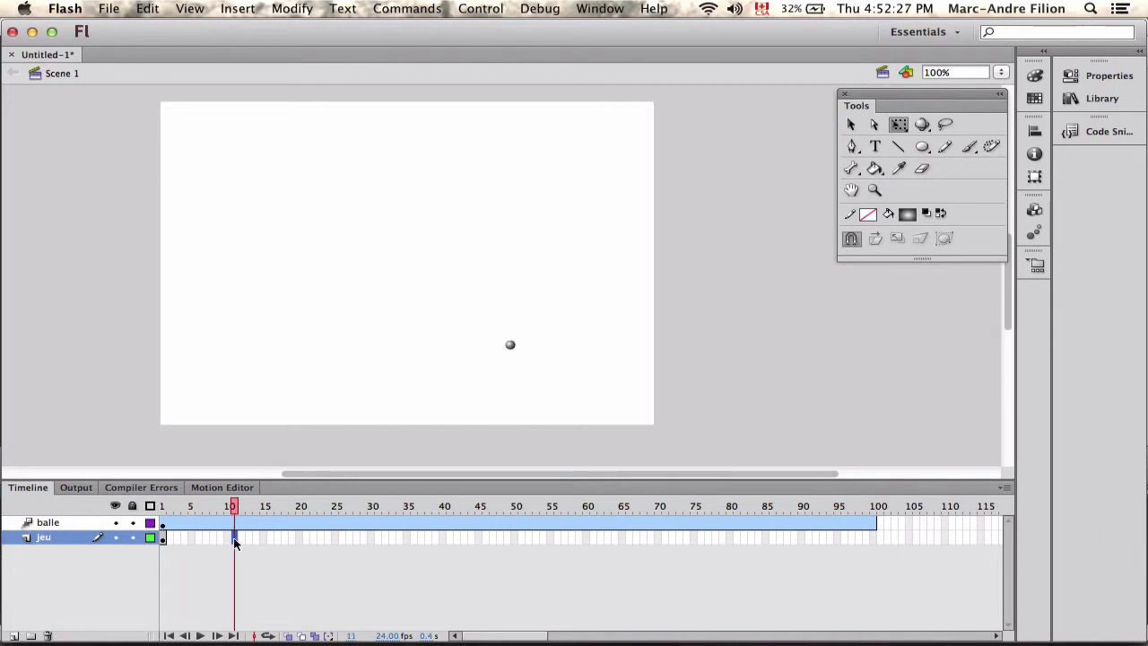
Step: Copy frame 1 of the jeu layer and paste it at frame 100 of the same layer
click(165, 542)
right_click(165, 542)
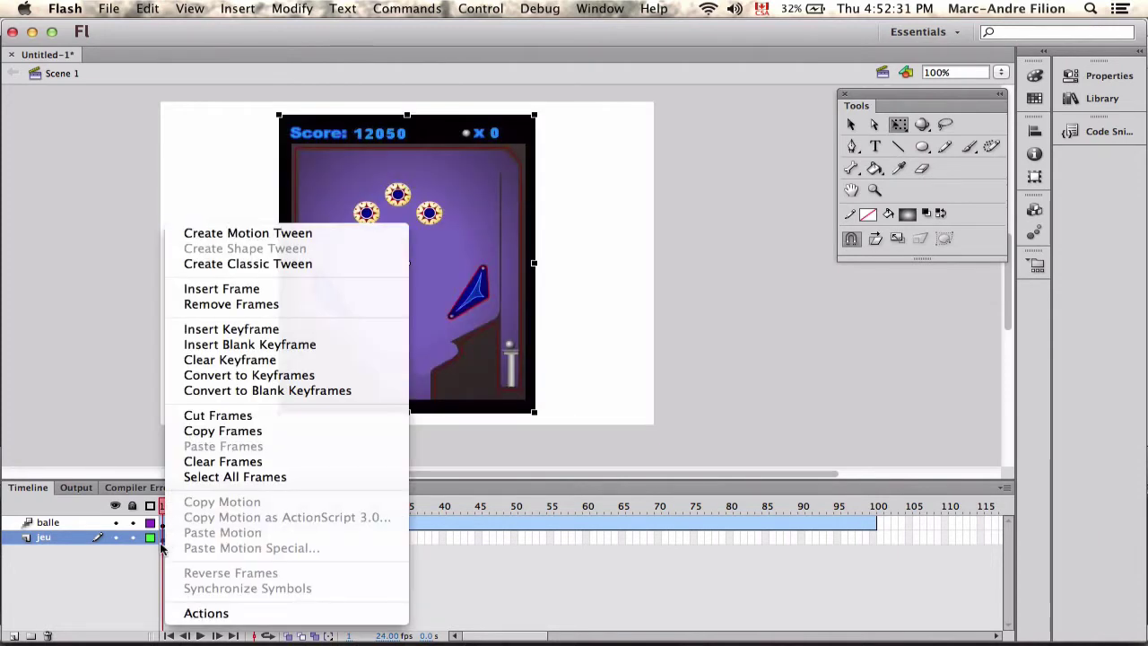
click(217, 432)
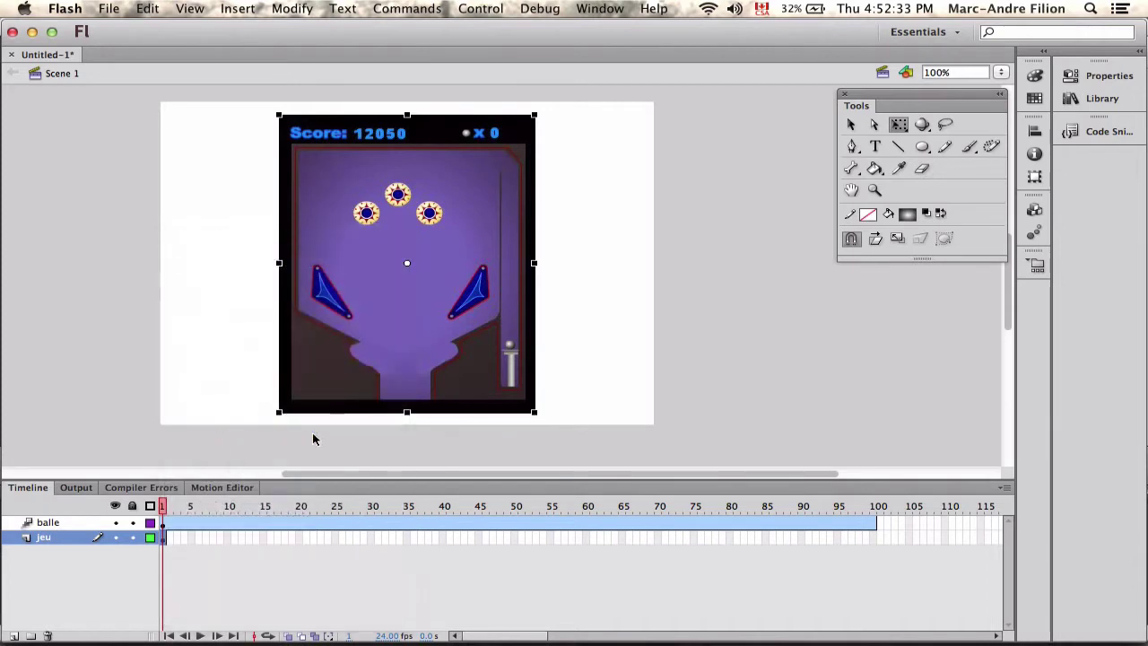
click(874, 539)
right_click(875, 538)
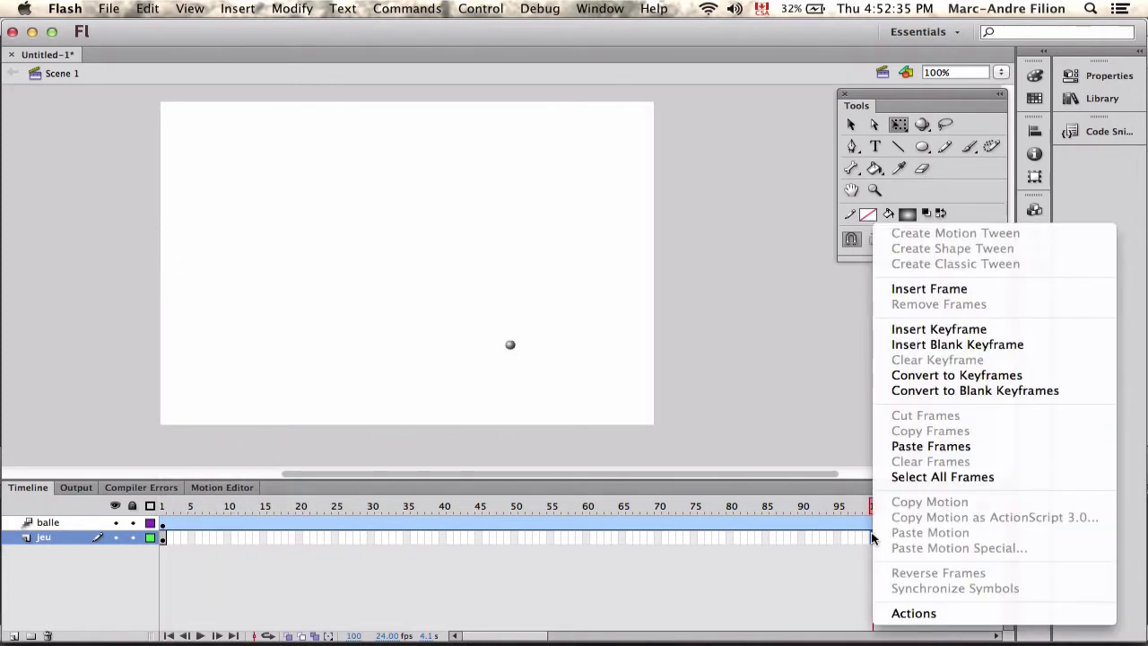
click(910, 446)
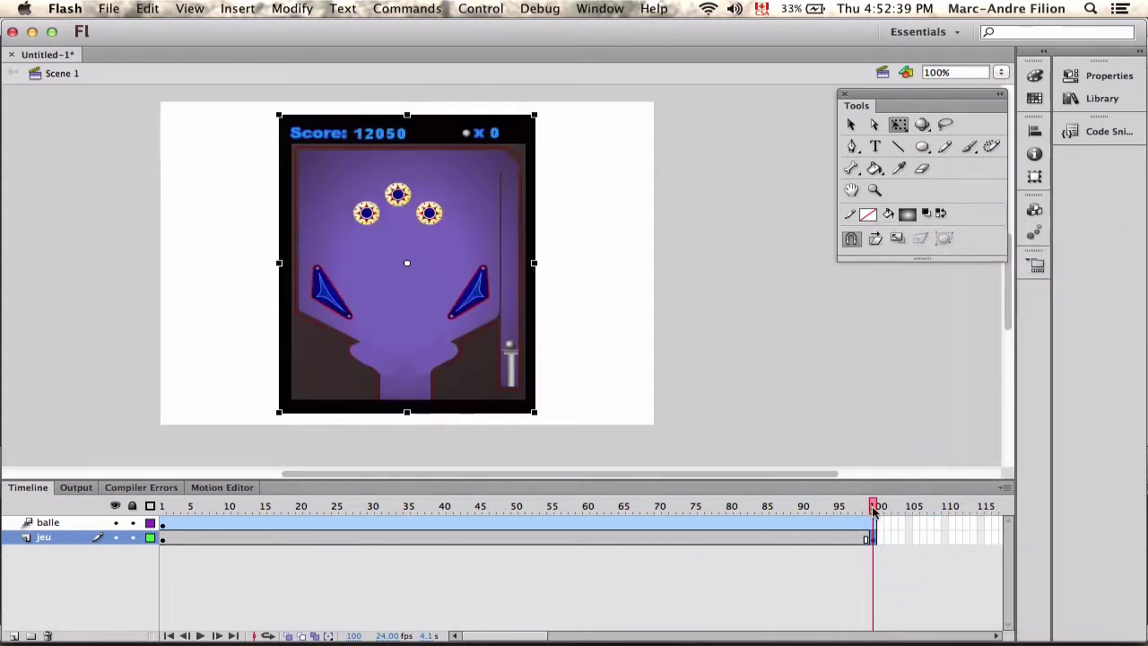
Step: Scrub back from frame 100 to frame 1 and inspect frame 19 to check the background across the jeu layer
drag(875, 507, 166, 505)
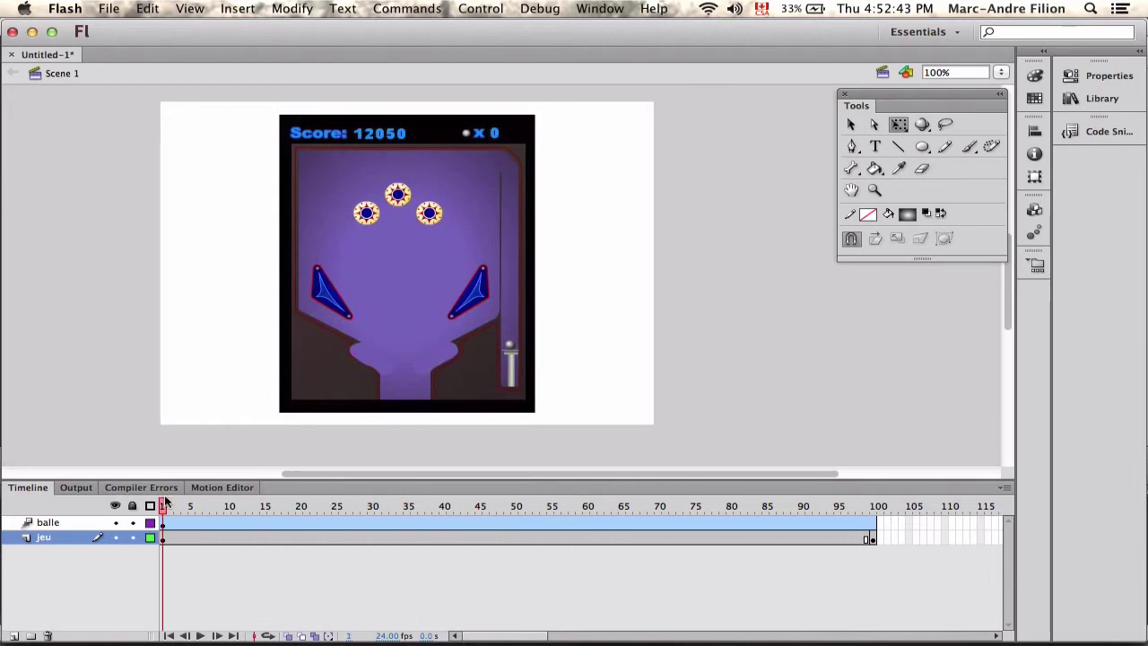
click(289, 536)
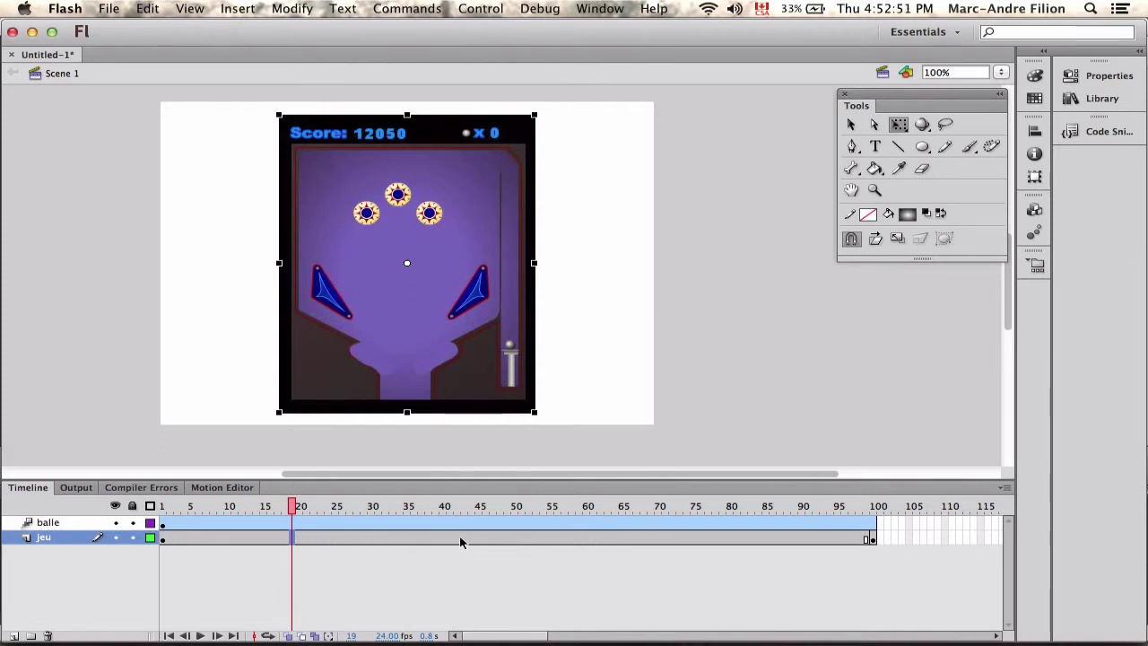
click(413, 571)
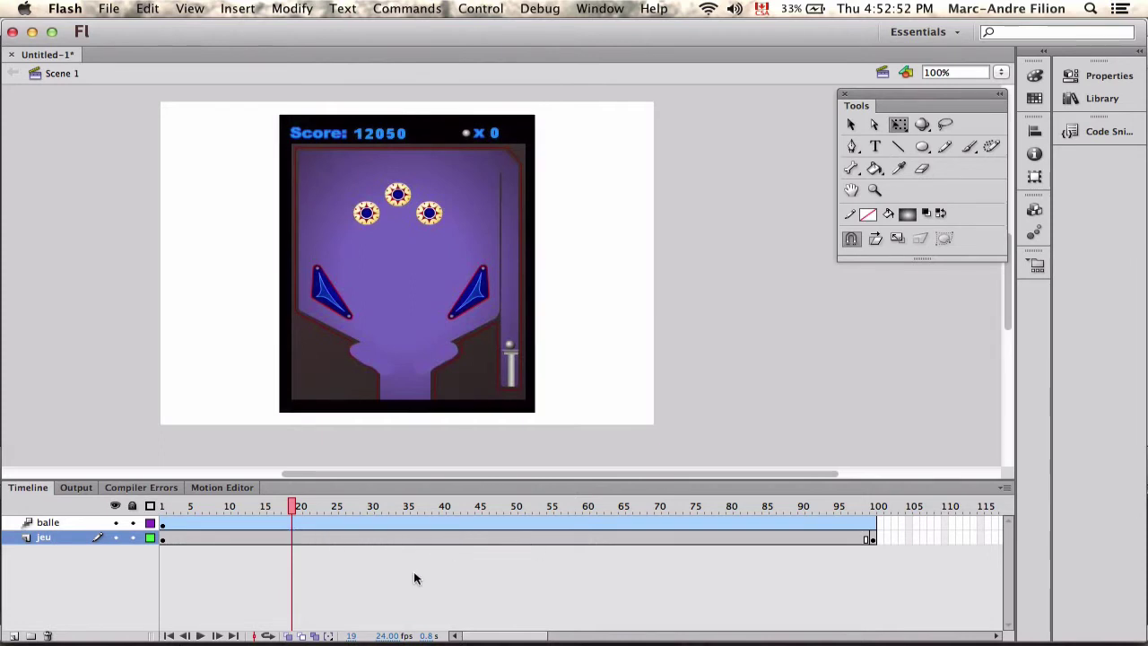
Step: Select the balle layer's motion tween and scrub through to frame 100 and back to frame 1 to check the animation
click(395, 521)
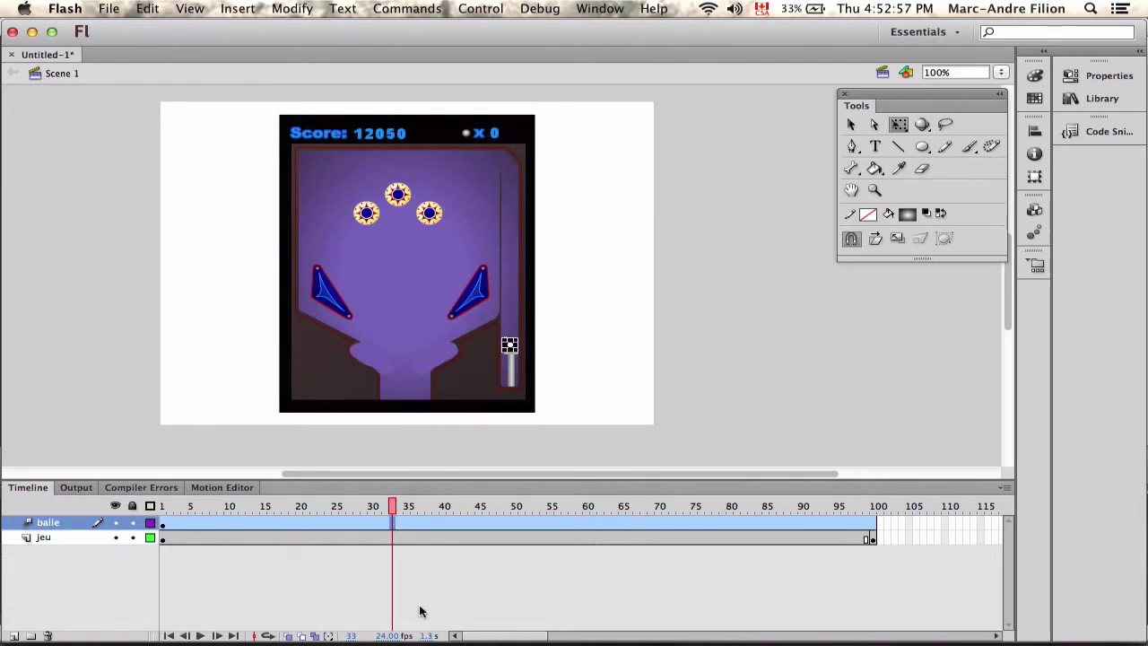
click(416, 525)
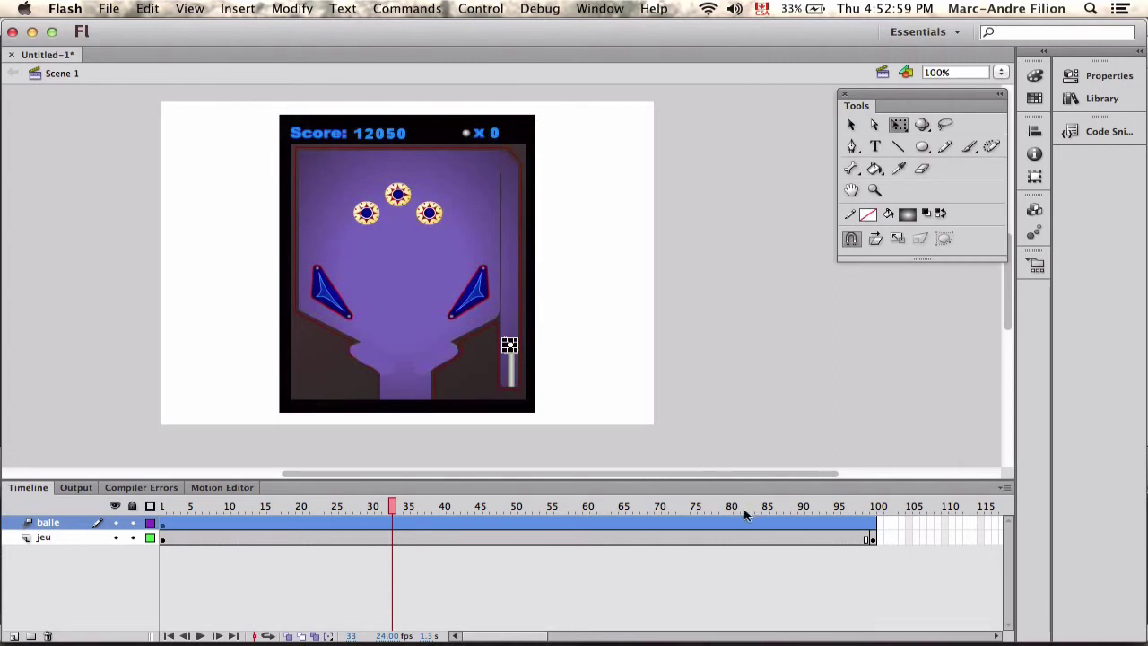
drag(394, 507, 633, 549)
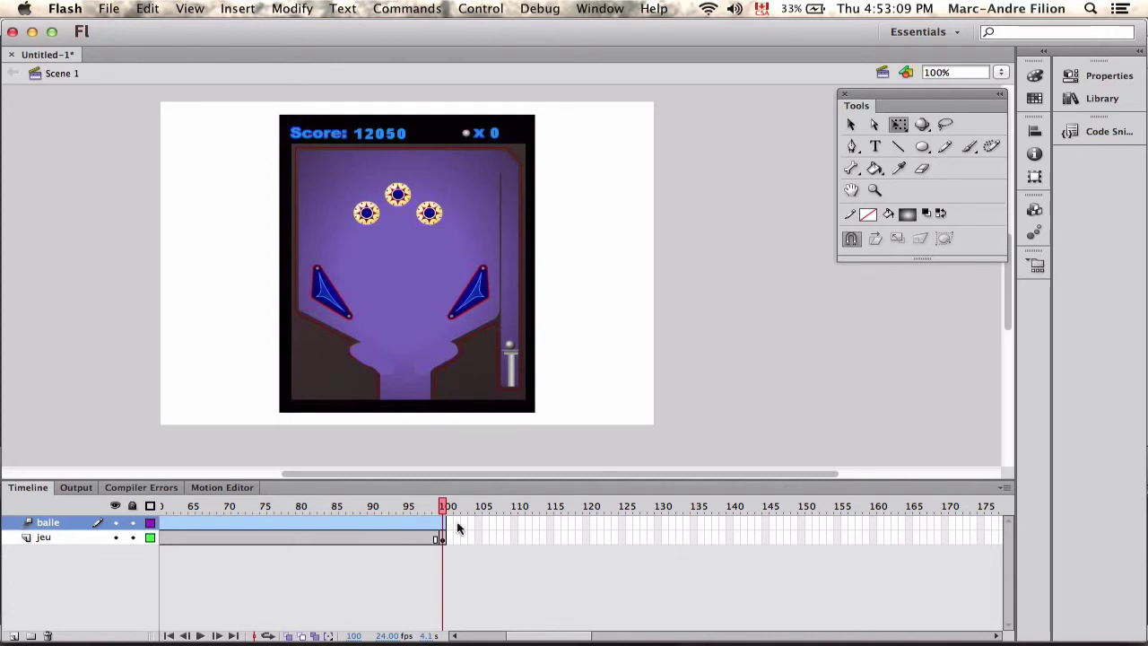
drag(446, 508, 370, 523)
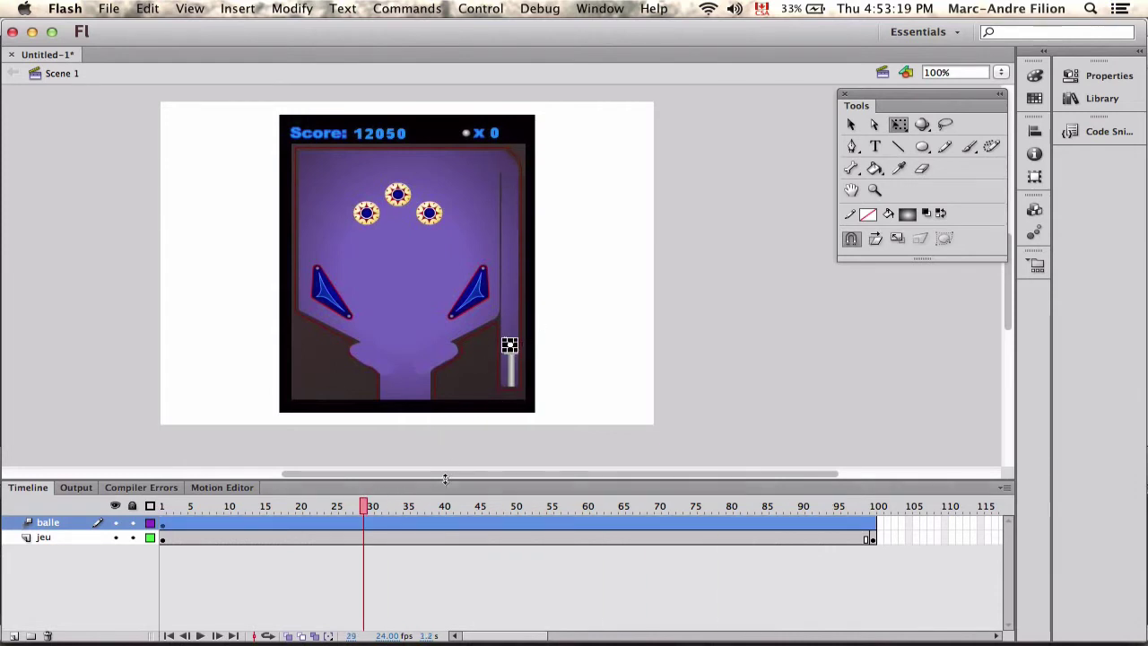
drag(192, 508, 162, 507)
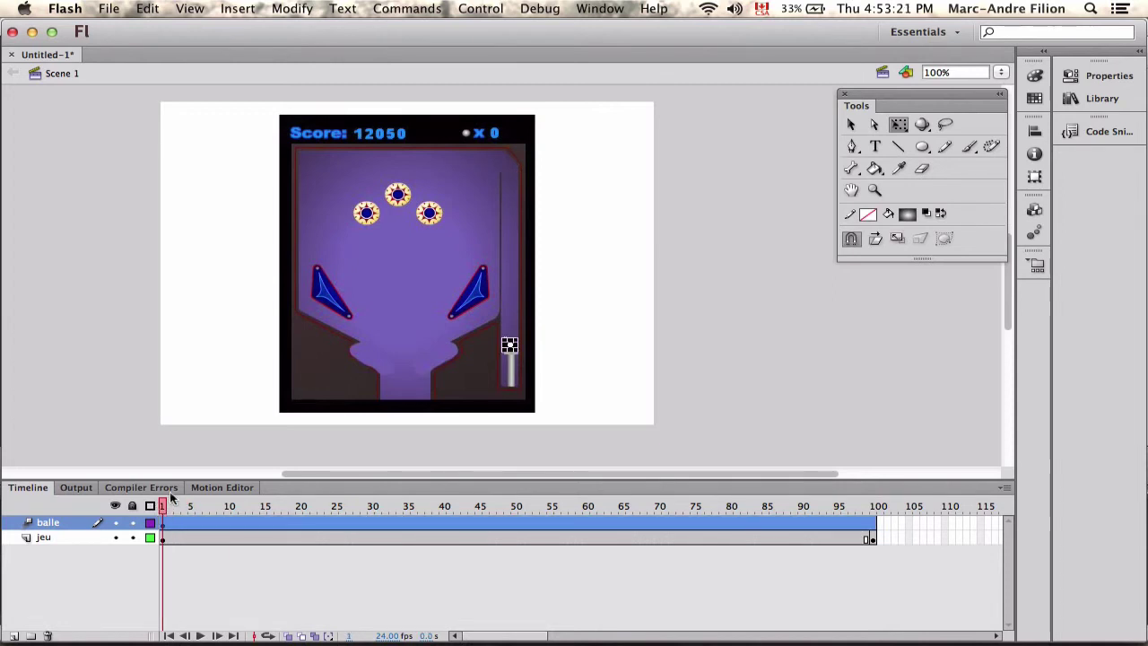
Step: Move the ball at frame 1 partway up the launch lane
key(shift+Up)
key(shift+Up)
key(shift+Up)
key(shift+Up)
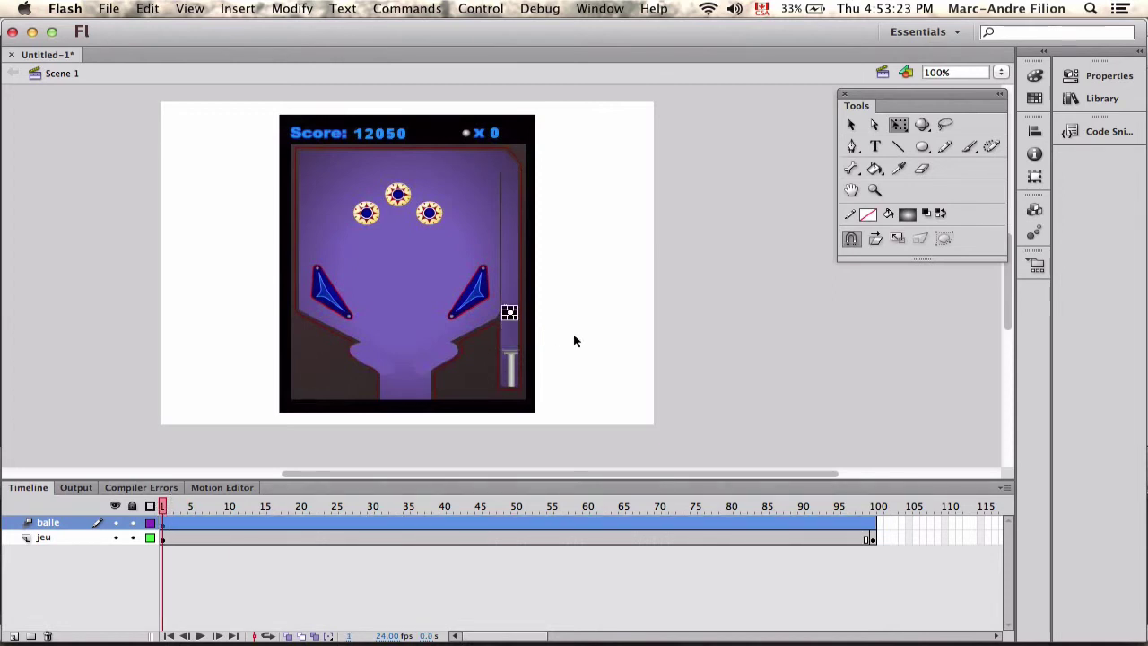
key(shift+Up)
key(shift+Up)
key(shift+Up)
key(shift+Up)
key(shift+Up)
click(573, 333)
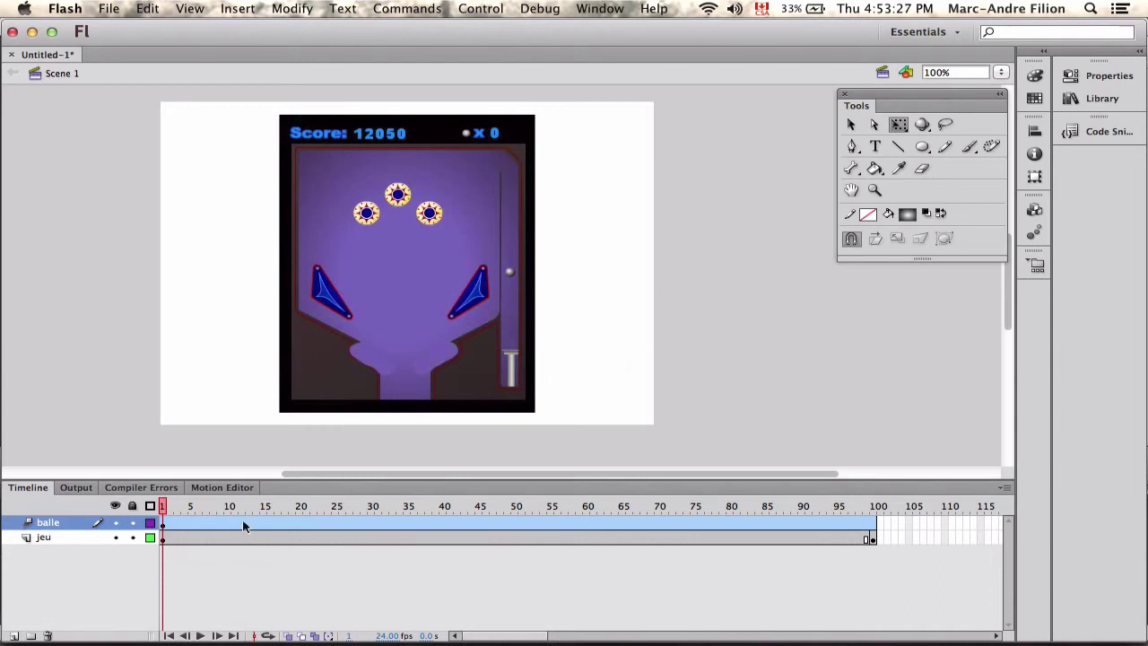
Step: Move the ball at frame 1 back down onto the plunger
mouse_move(168, 509)
mouse_down()
mouse_move(799, 507)
mouse_move(320, 507)
mouse_move(152, 522)
mouse_up()
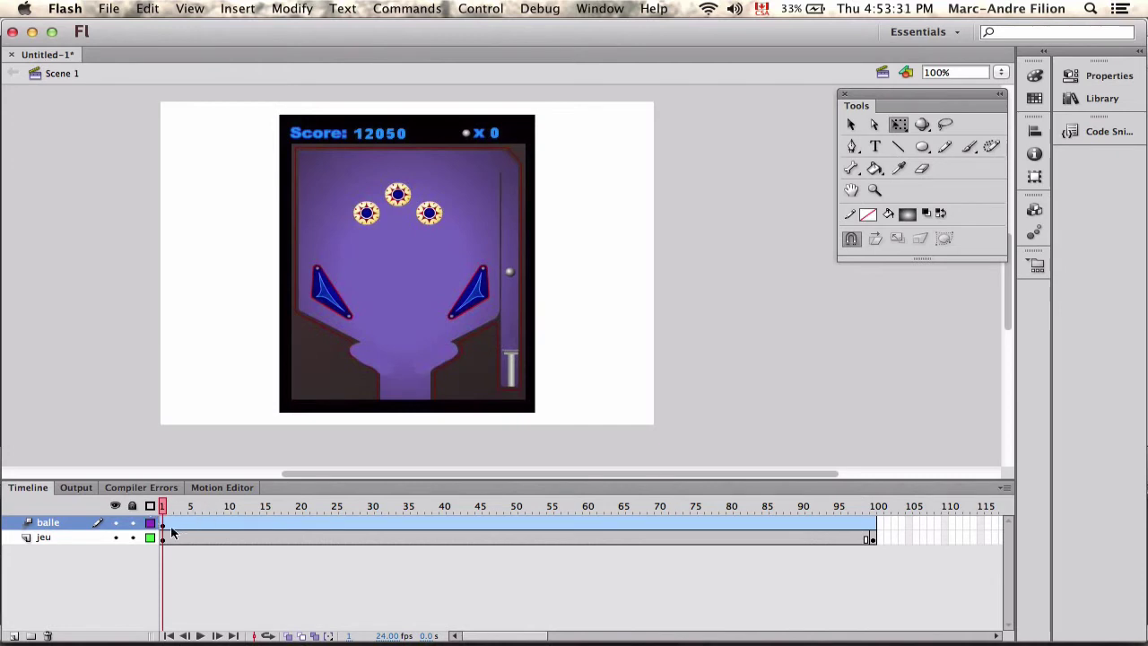
click(163, 523)
key(shift+Down)
key(shift+Down)
key(shift+Down)
key(shift+Down)
key(shift+Down)
key(shift+Down)
key(shift+Down)
key(shift+Down)
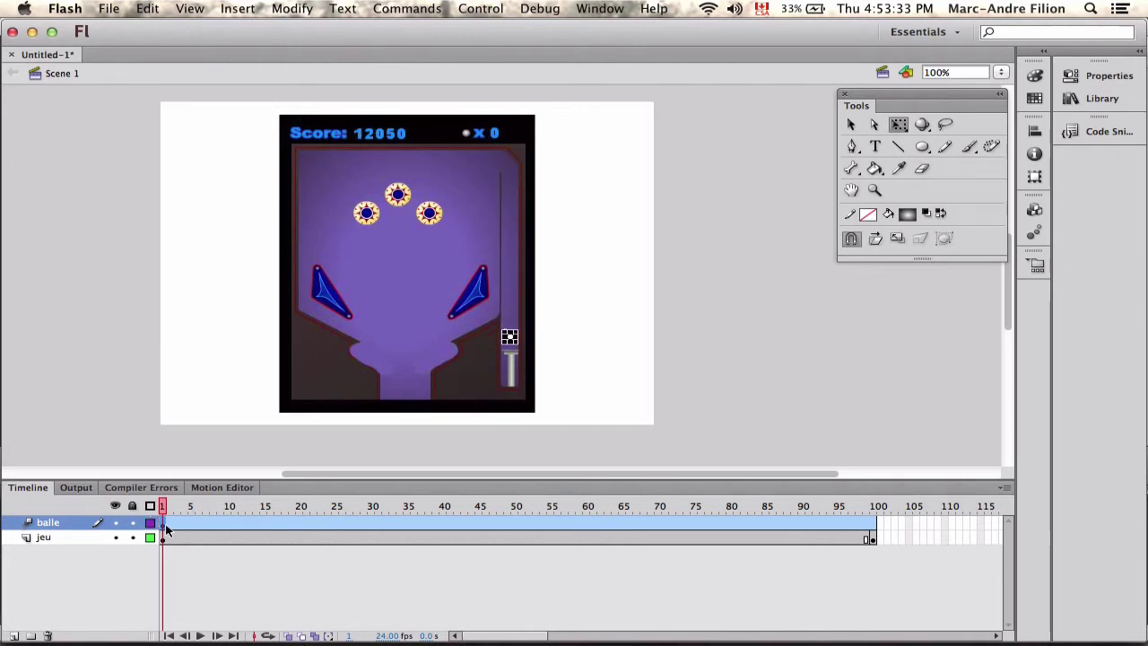
click(413, 451)
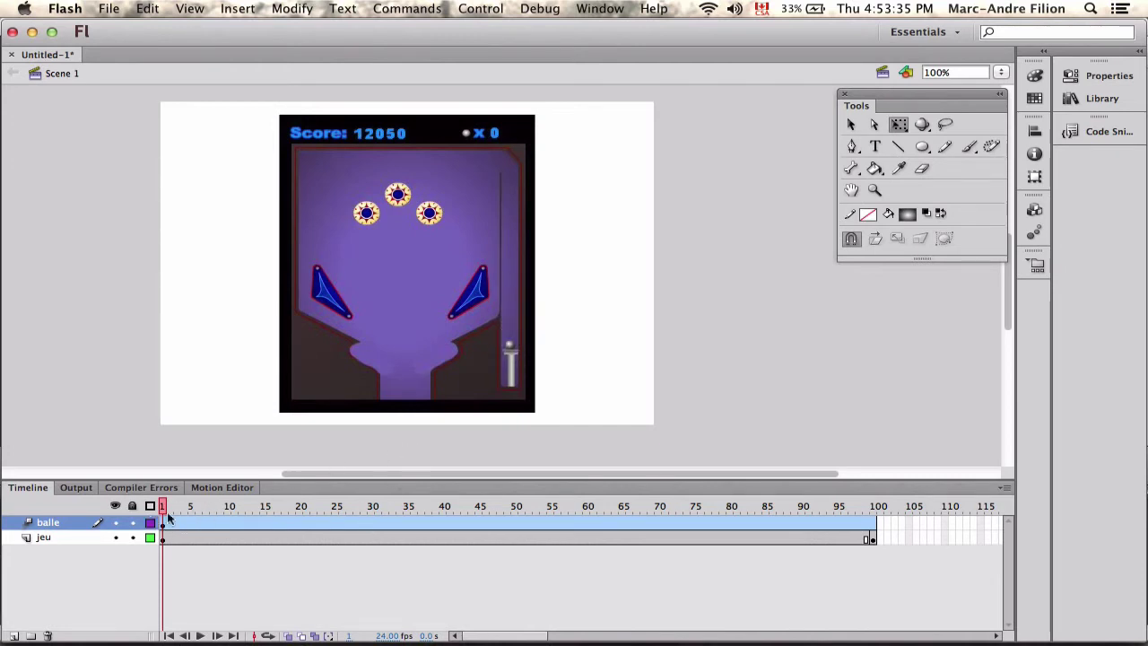
Step: At frame 7 of the balle layer, move the ball straight up to the top of the launch lane
drag(167, 507, 206, 507)
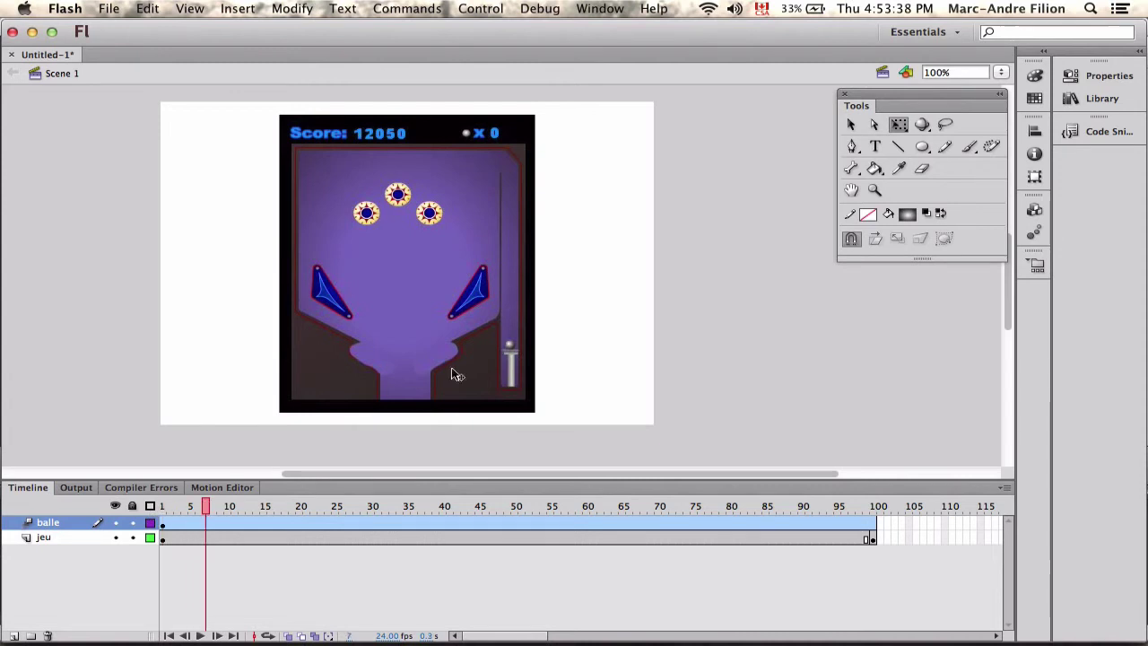
click(509, 339)
key(shift+Up)
key(shift+Up)
key(shift+Up)
key(shift+Up)
key(shift+Up)
key(shift+Up)
key(shift+Up)
key(shift+Up)
key(shift+Up)
key(shift+Up)
key(shift+Up)
key(shift+Up)
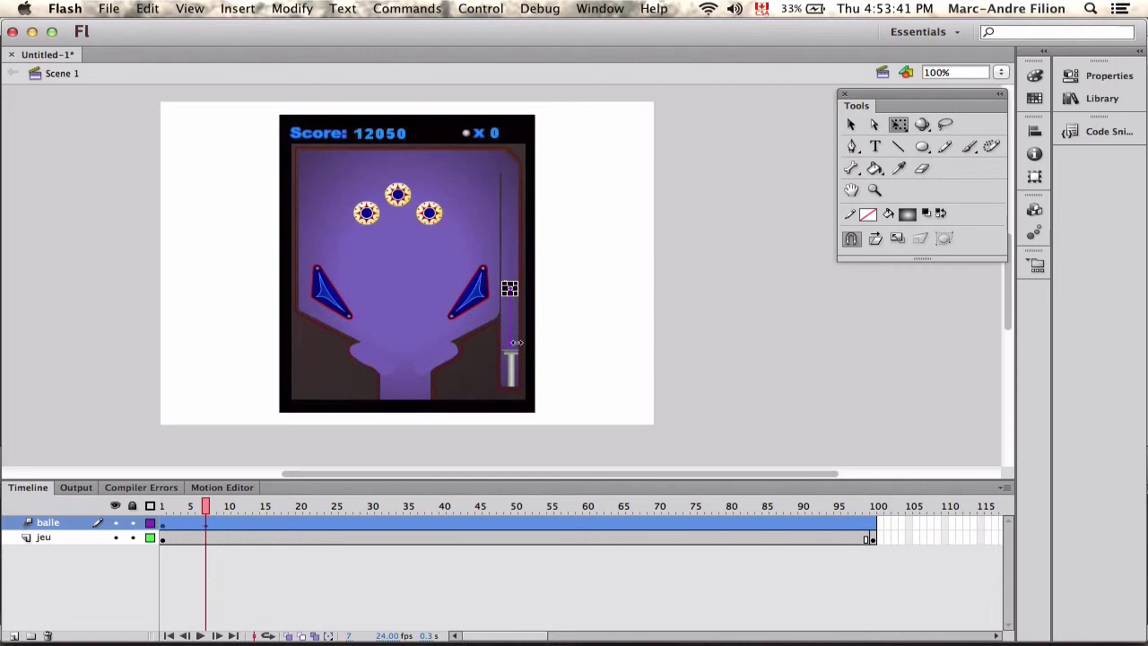
key(shift+Up)
key(shift+Up)
key(shift+Up)
key(shift+Up)
key(shift+Up)
key(shift+Up)
key(shift+Up)
key(shift+Up)
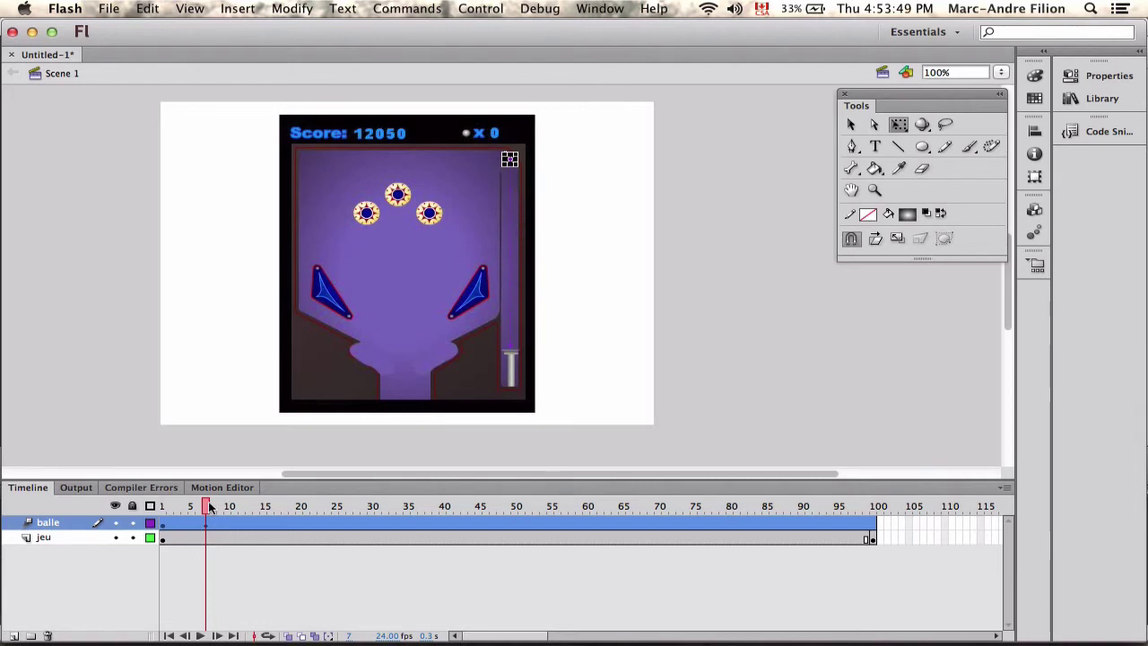
Step: At frame 16, move the ball from the lane's top to the upper edge of the right bumper and test the movie
drag(206, 508, 264, 509)
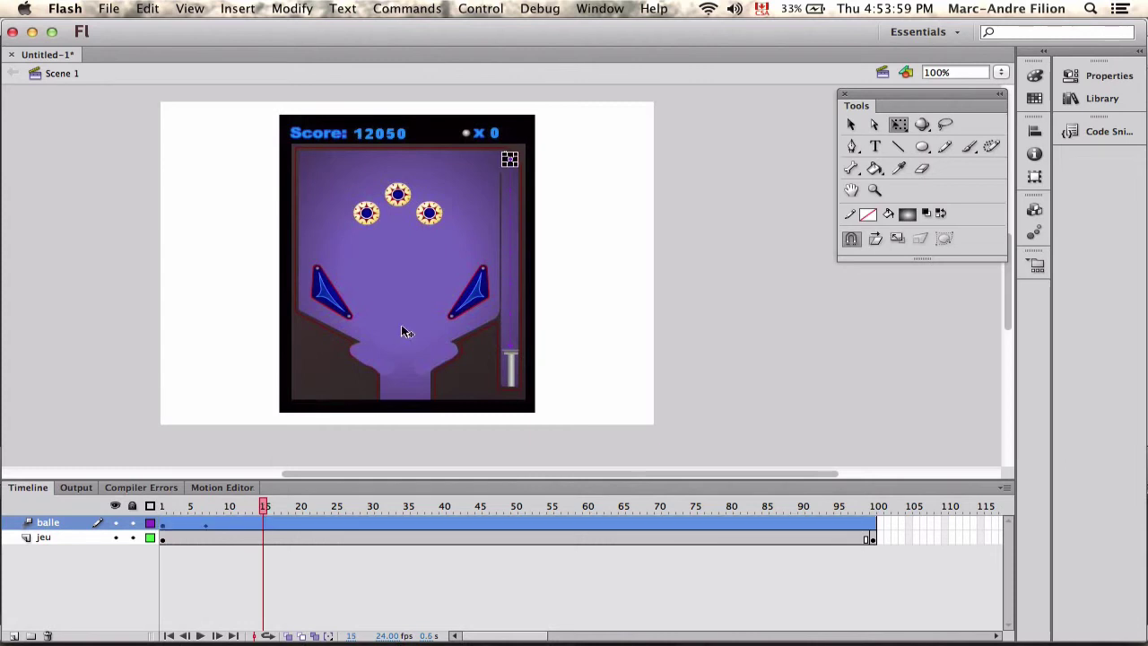
click(269, 507)
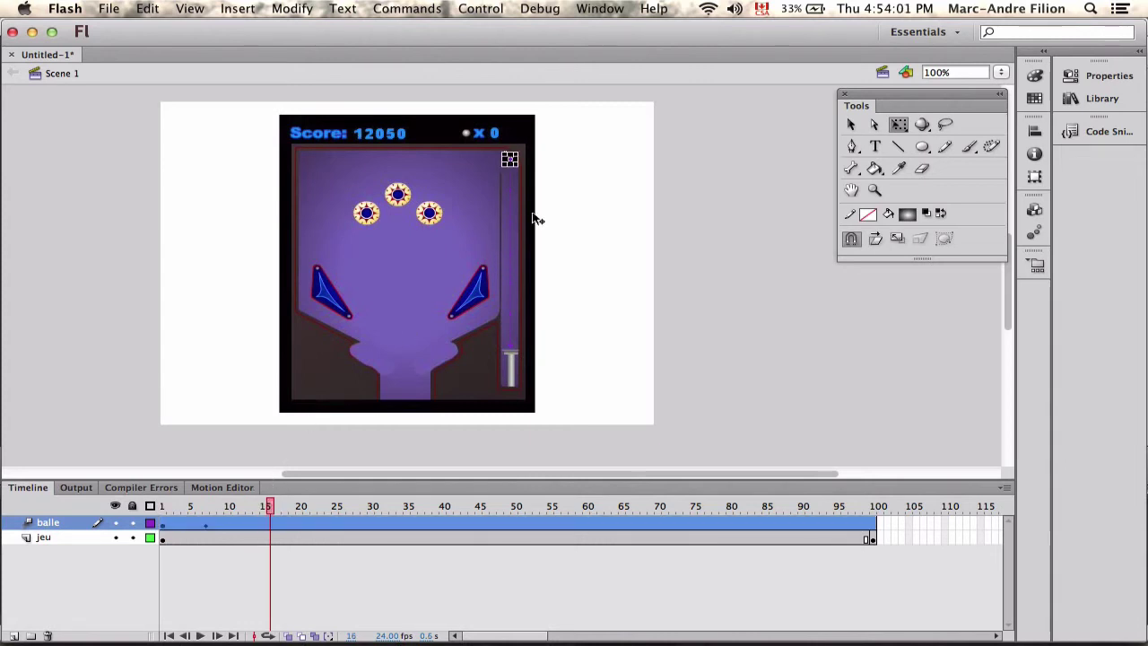
key(shift+Left)
key(shift+Left)
key(shift+Left)
key(shift+Left)
key(shift+Left)
key(shift+Left)
key(shift+Left)
key(shift+Left)
key(shift+Down)
key(shift+Down)
key(shift+Down)
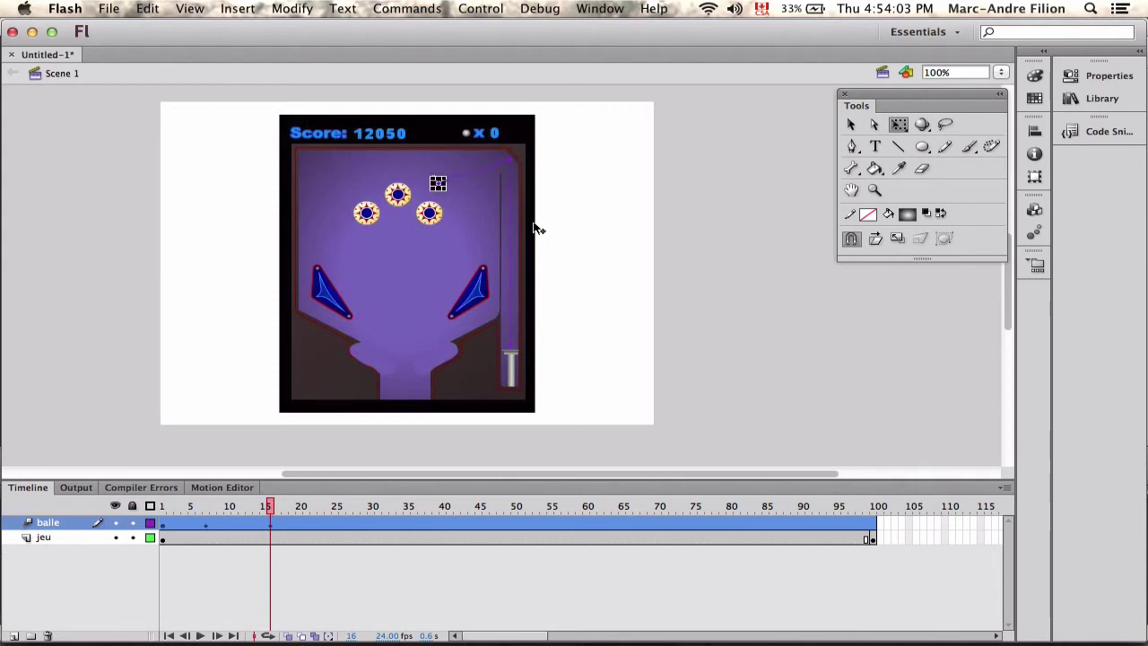
key(shift+Down)
key(shift+Down)
click(584, 221)
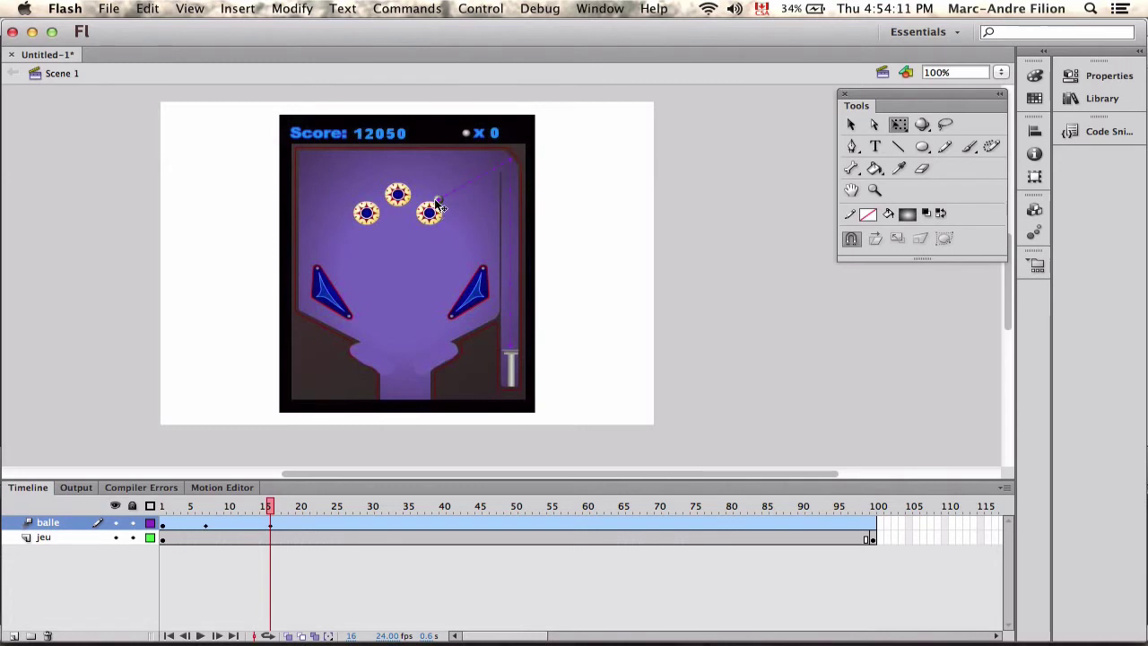
key(super+Return)
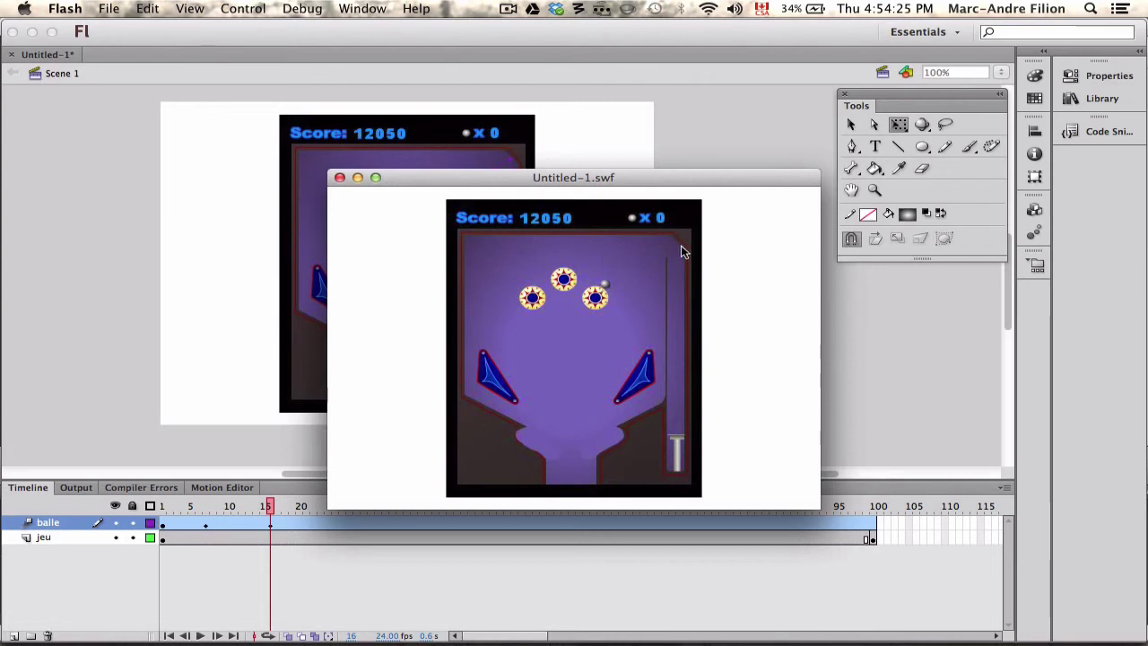
click(339, 178)
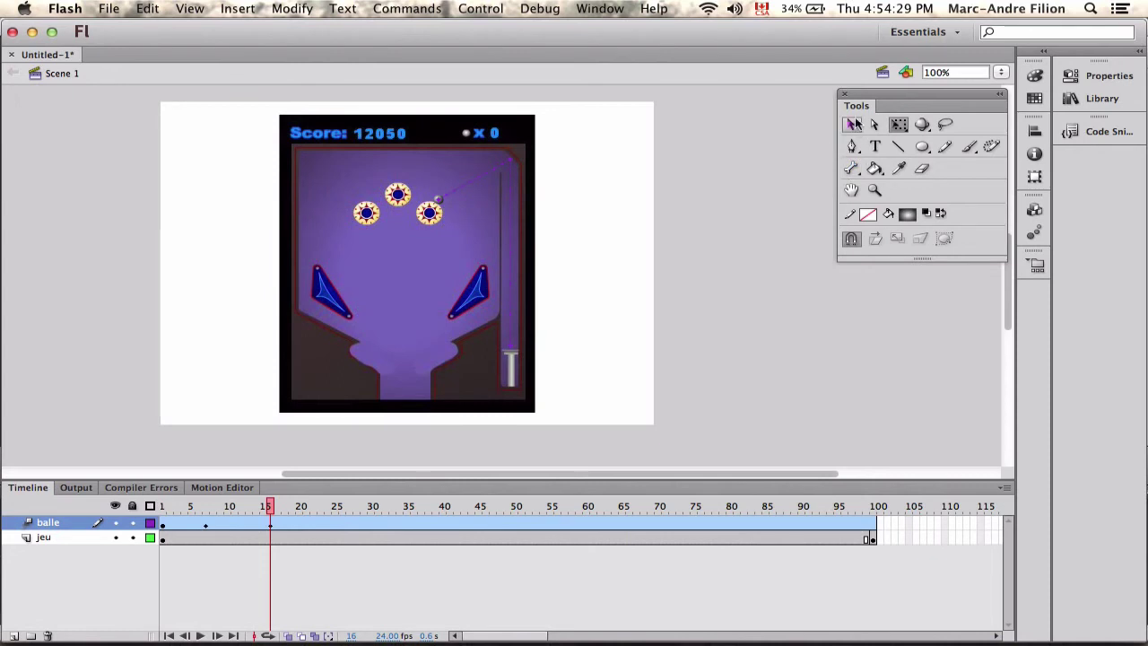
Step: Bend the ball's path between the launch lane and the right bumper into an upward arc and test the movie
click(852, 125)
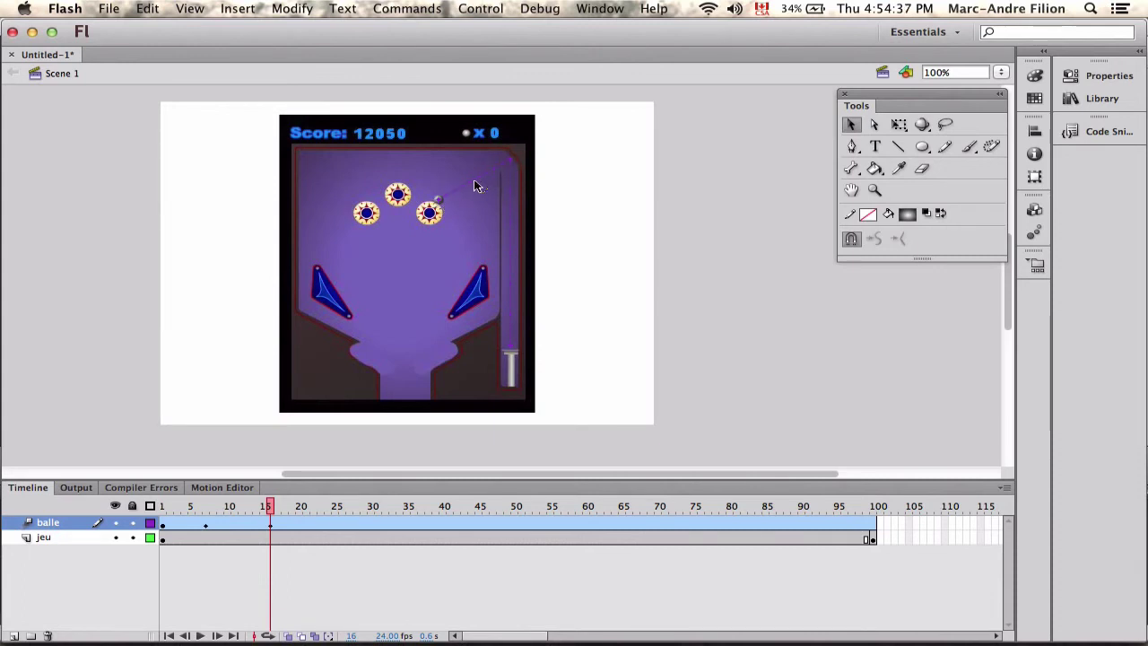
drag(475, 186, 467, 169)
key(super+Return)
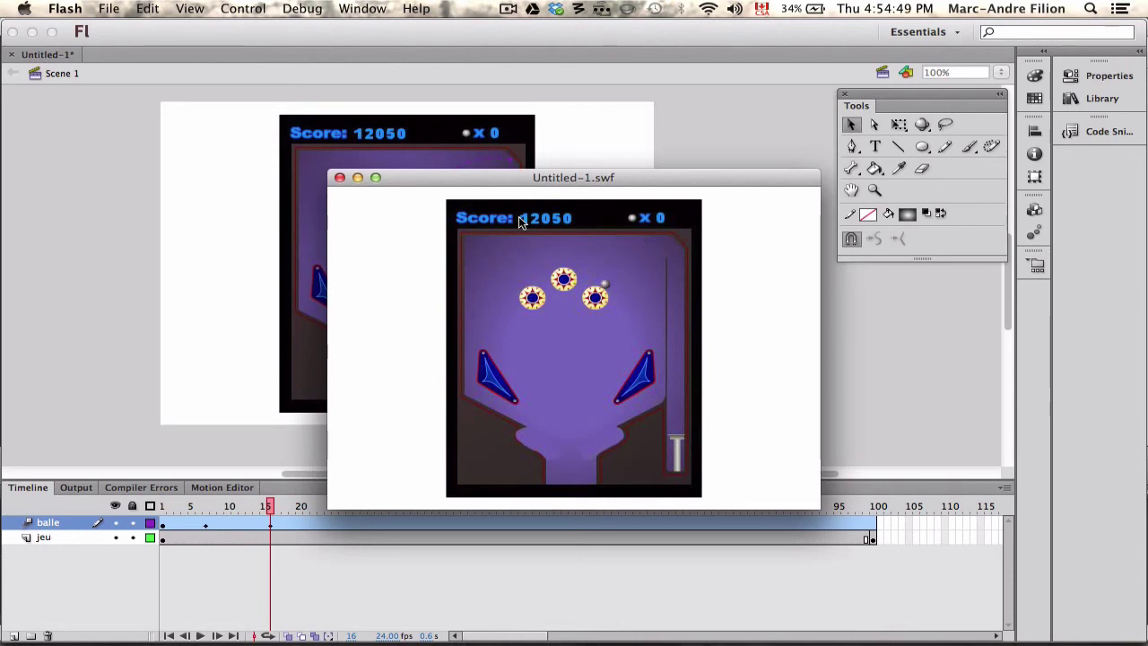
click(340, 177)
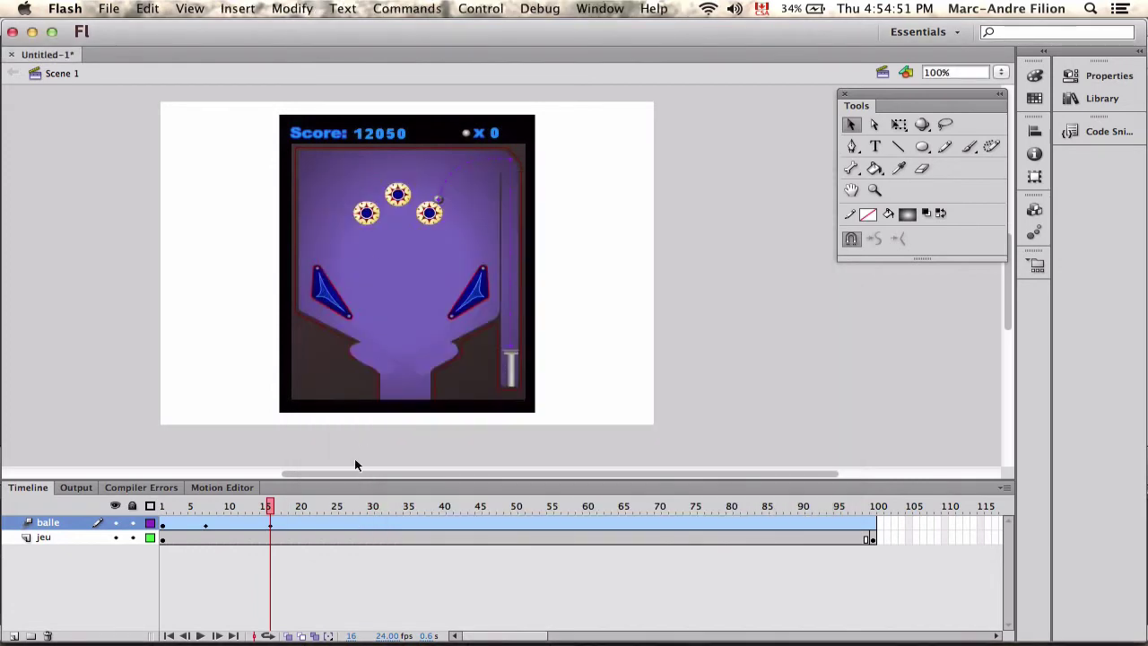
Step: At frame 25, move the ball onto the top of the middle bumper, with an arched path from the right bumper
drag(269, 507, 335, 508)
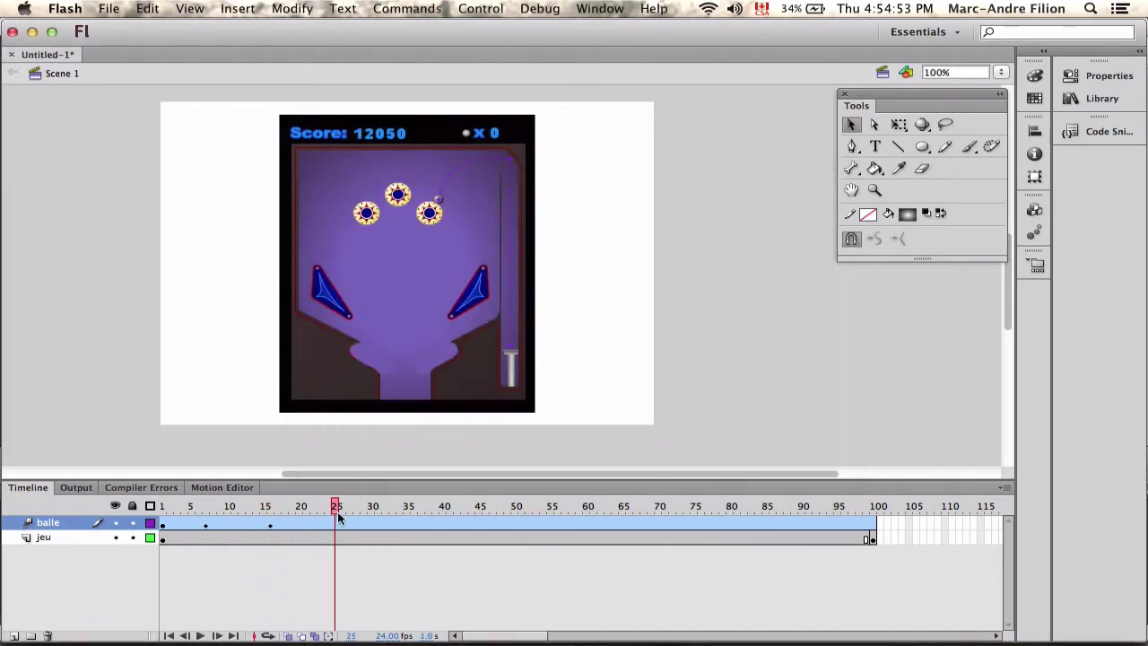
click(439, 200)
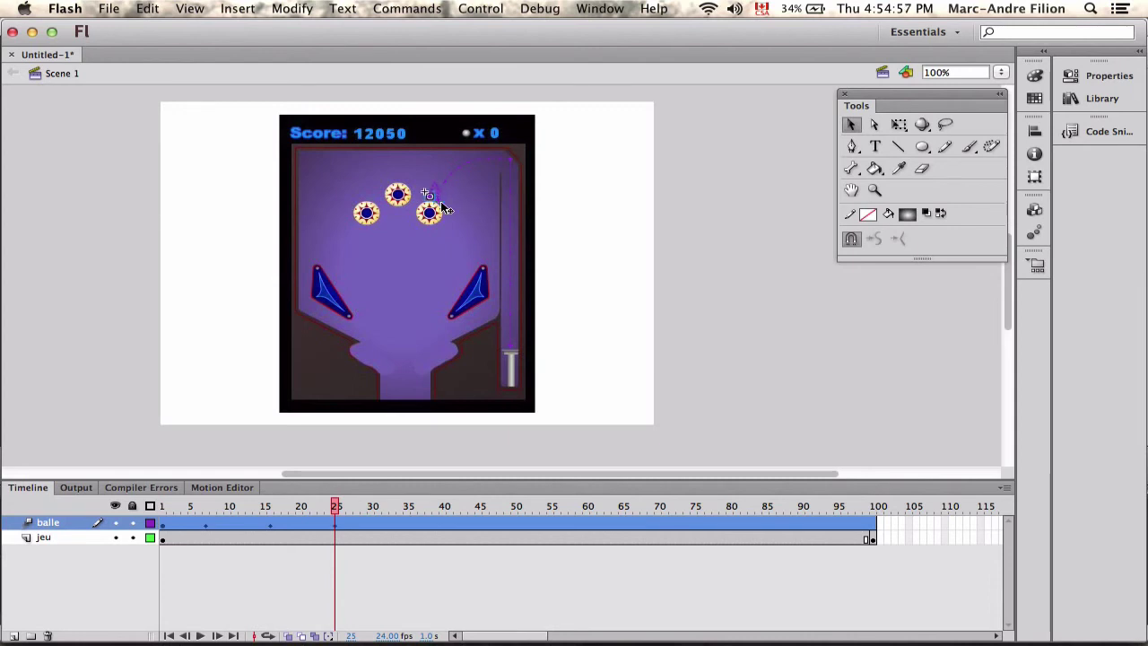
key(Left)
key(Left)
key(Up)
key(Up)
key(Left)
key(Up)
key(Up)
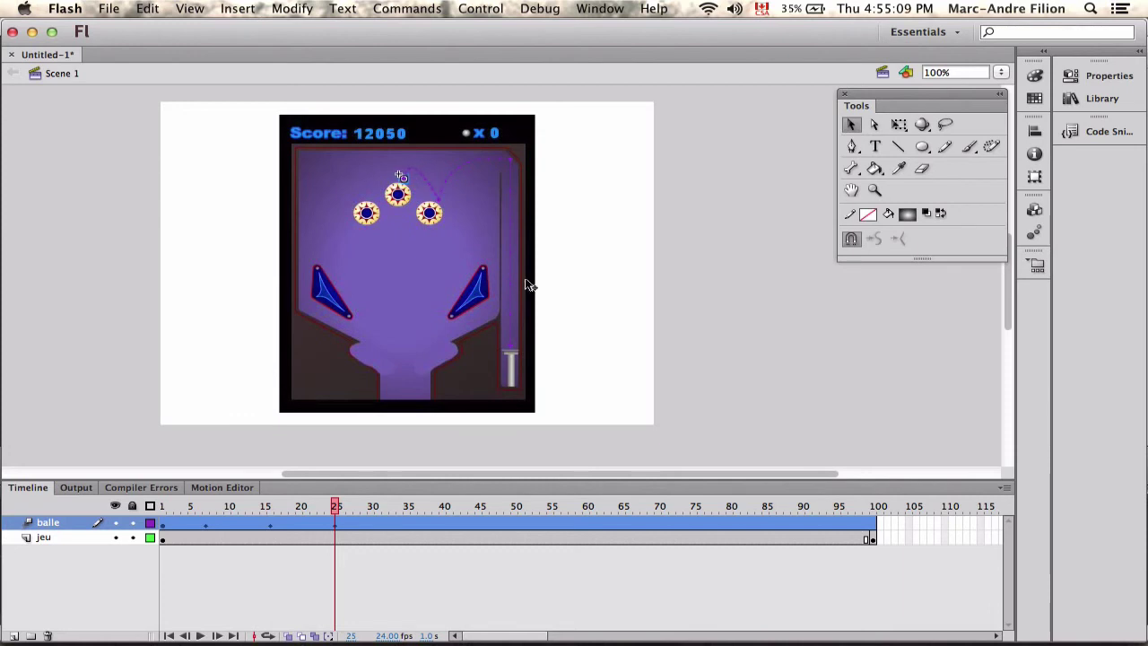
Step: At frame 38, move the ball along a curved path to the board's right wall, just above the right flipper
click(337, 507)
drag(336, 510, 430, 516)
click(430, 518)
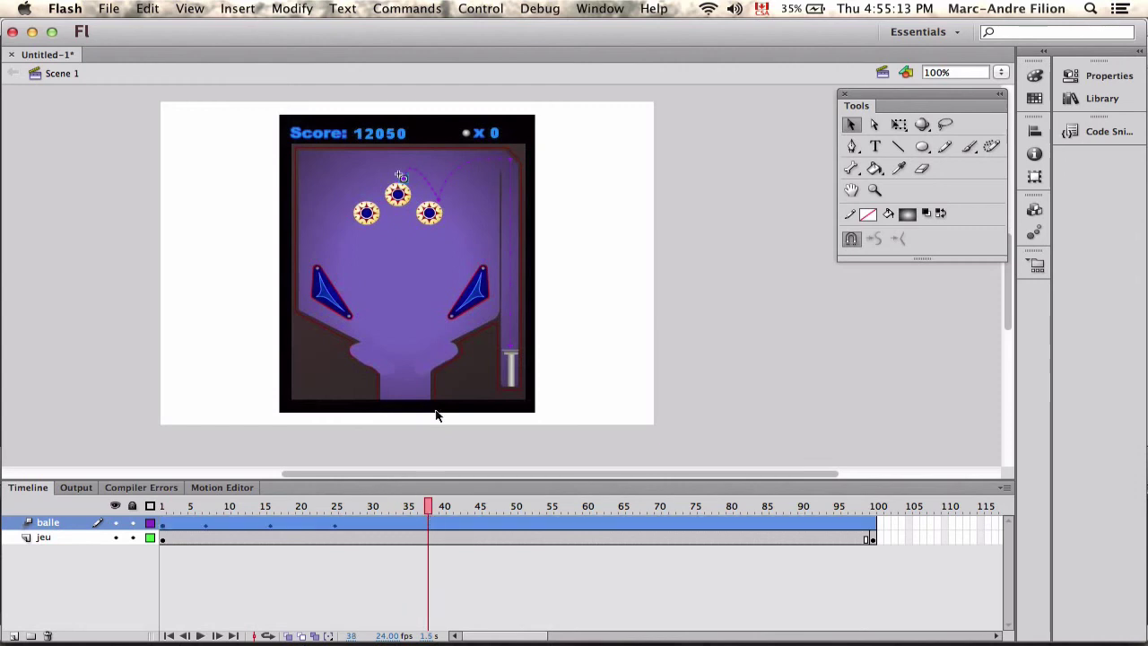
key(shift+Right)
key(shift+Right)
key(shift+Right)
key(shift+Right)
key(shift+Right)
key(shift+Right)
key(shift+Right)
key(shift+Right)
key(shift+Down)
key(shift+Down)
key(shift+Down)
key(shift+Down)
key(shift+Down)
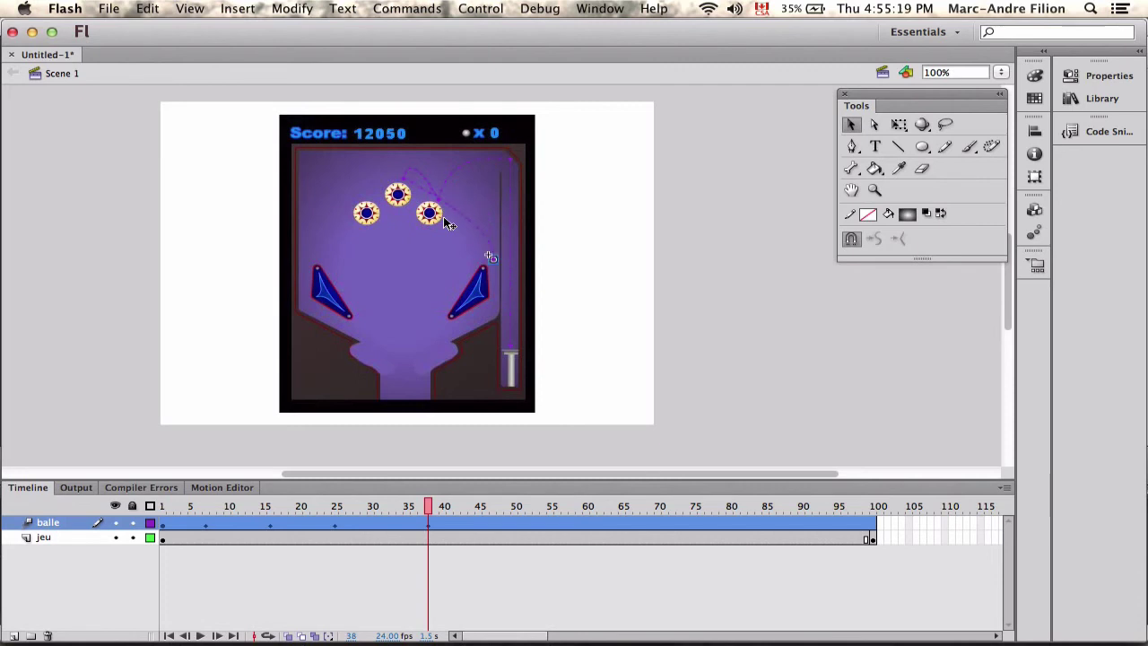
Step: At frame 51, move the ball straight down the right wall to the corner where the sloped ledge begins
drag(429, 508, 525, 509)
key(Down)
key(Down)
key(Down)
key(Down)
key(Down)
key(Down)
key(Down)
key(Down)
key(Down)
key(Down)
key(Down)
key(Down)
key(Down)
key(Down)
key(Down)
key(Down)
key(Down)
key(Down)
key(Down)
key(Down)
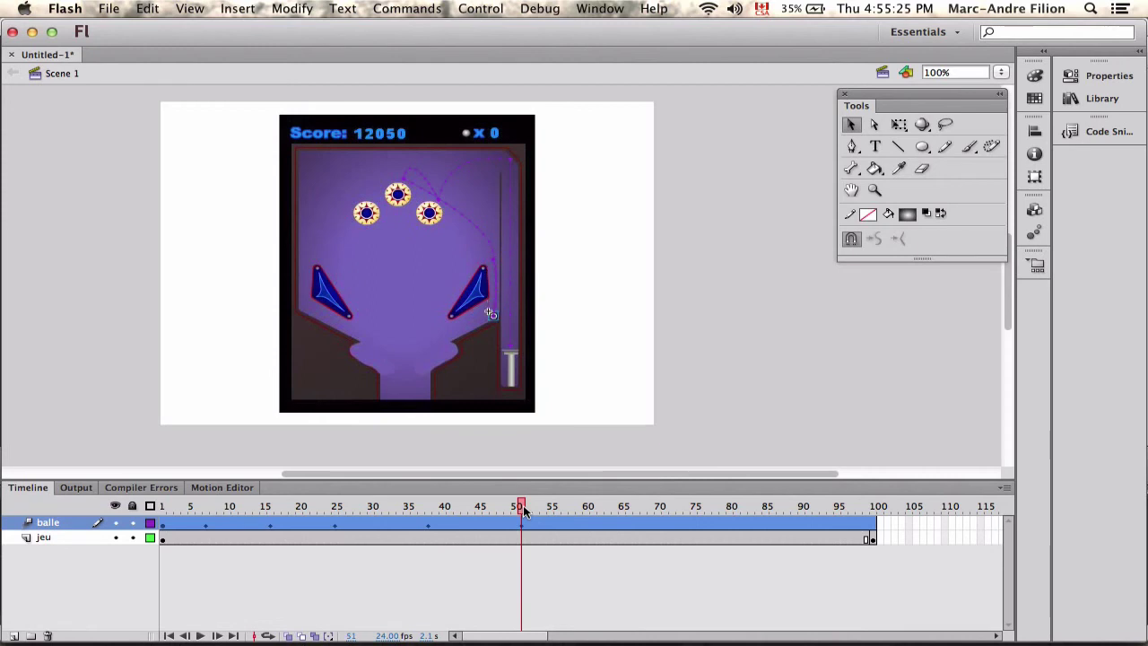
key(Up)
key(Up)
key(Up)
key(Up)
key(Up)
key(Up)
key(Up)
key(Up)
key(Down)
key(Down)
key(Down)
key(Down)
key(Down)
key(Down)
key(Down)
key(Down)
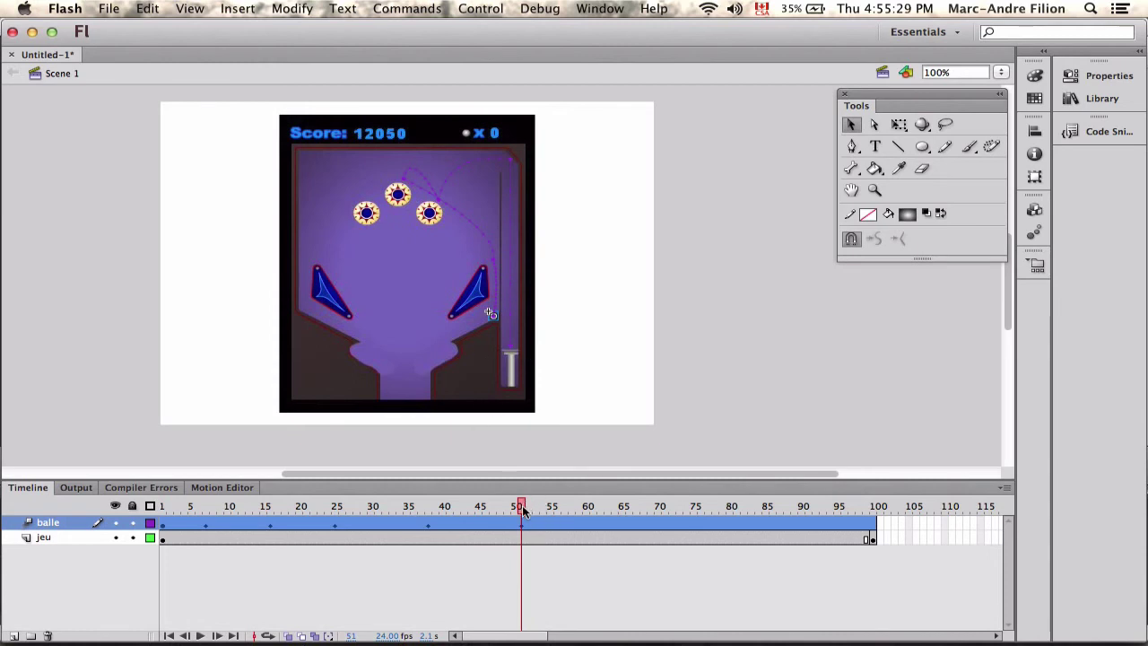
Step: At frame 62, move the ball down the sloped ledge to just below the tip of the right flipper
drag(524, 511, 602, 510)
key(shift+Left)
key(shift+Left)
key(shift+Left)
key(shift+Left)
key(shift+Left)
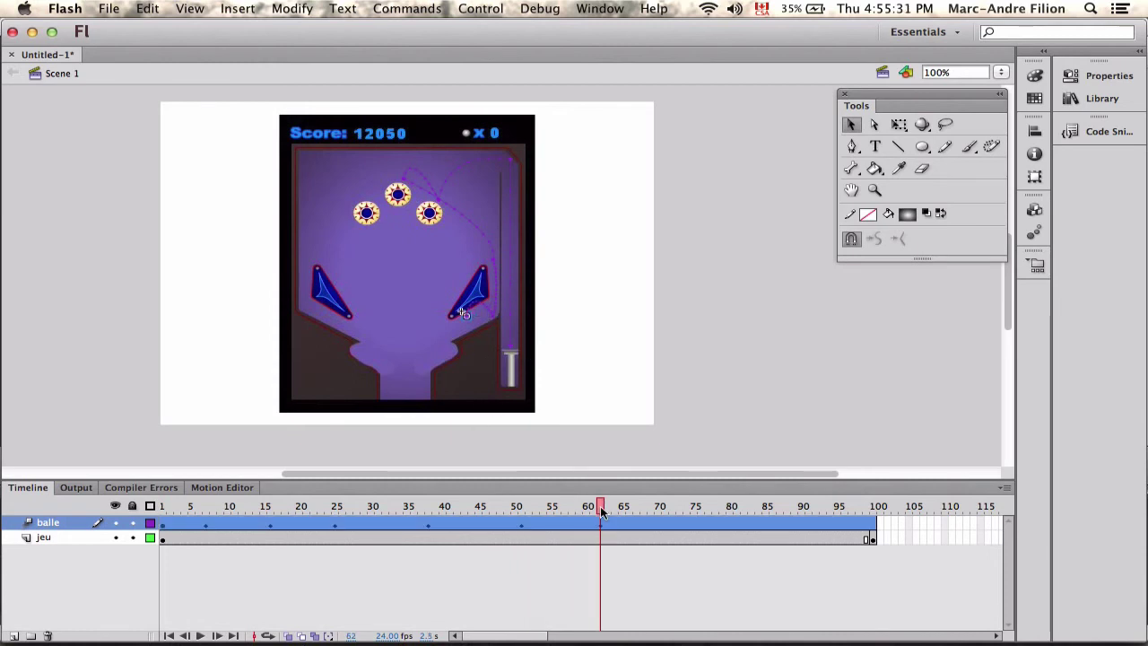
key(shift+Down)
key(shift+Down)
Step: At frame 76, move the ball through the drain to just below the stage, curve its exit path, and test the movie
drag(600, 507, 702, 513)
drag(446, 330, 395, 436)
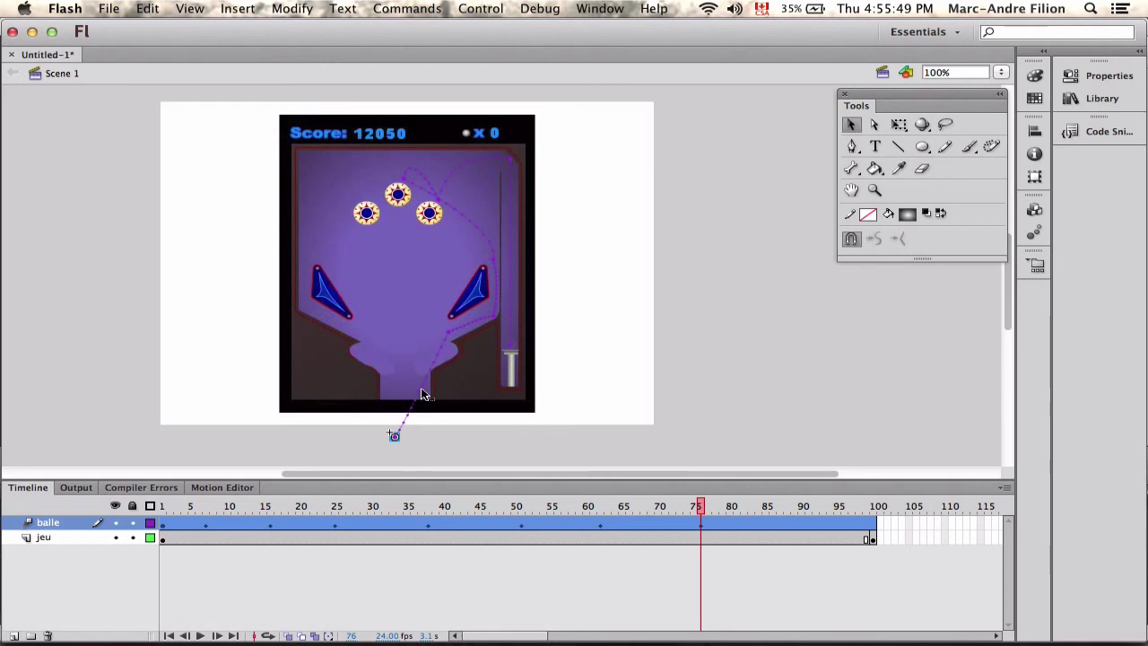
mouse_move(423, 388)
mouse_down()
mouse_move(403, 374)
mouse_move(414, 373)
mouse_up()
click(761, 294)
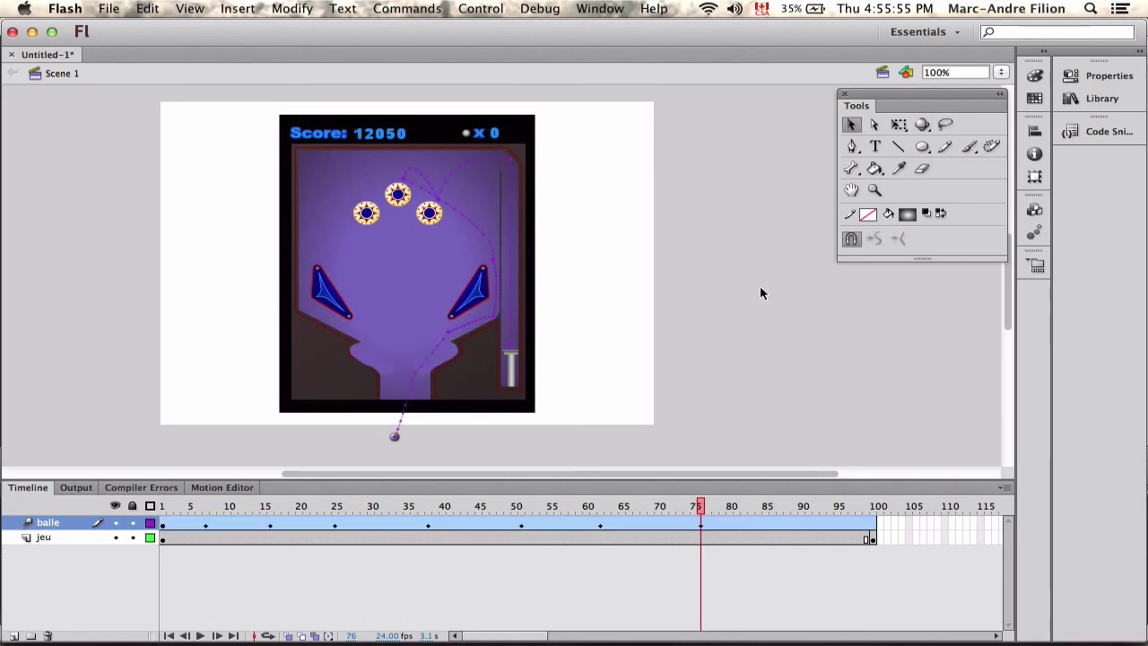
key(super+Return)
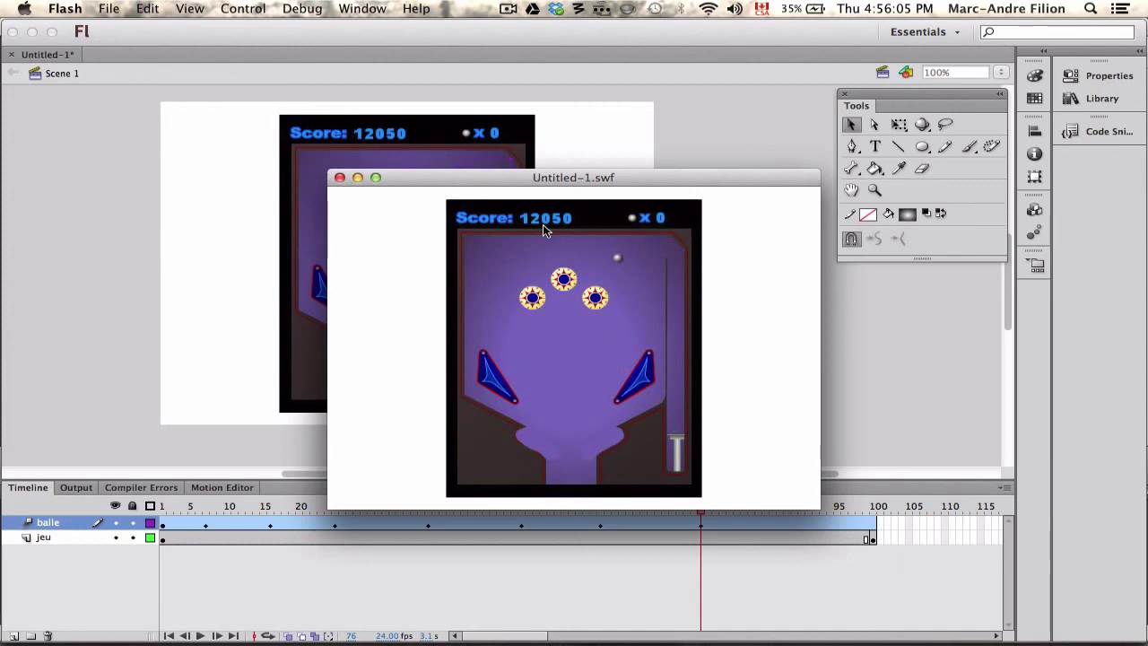
click(339, 177)
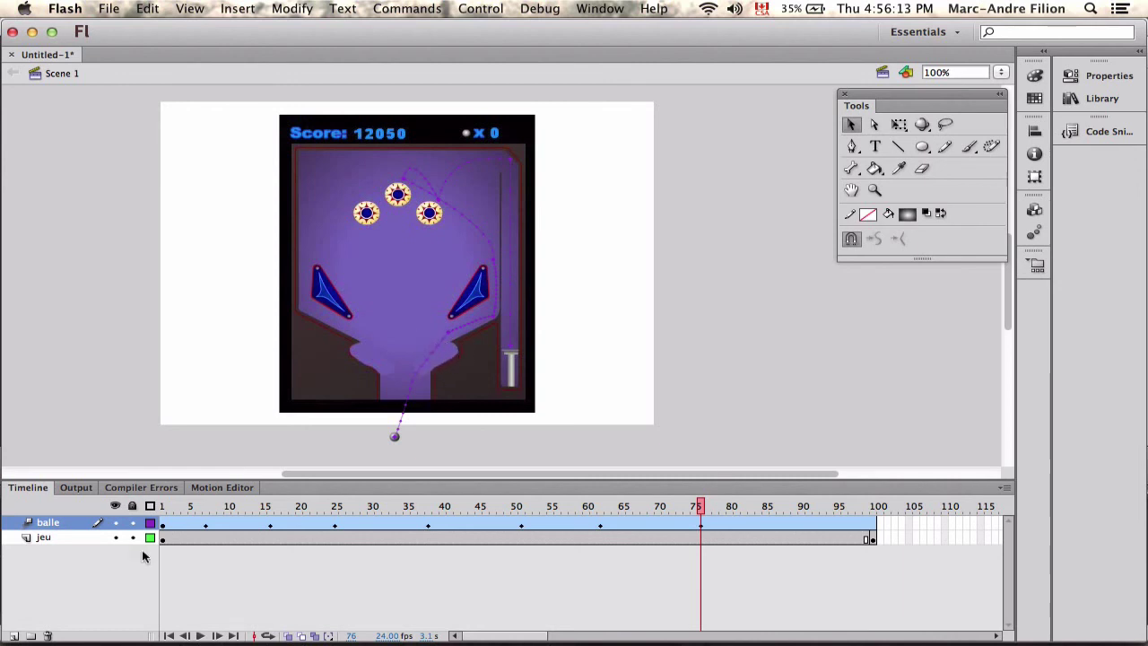
Step: Add a new layer above the balle layer
click(15, 635)
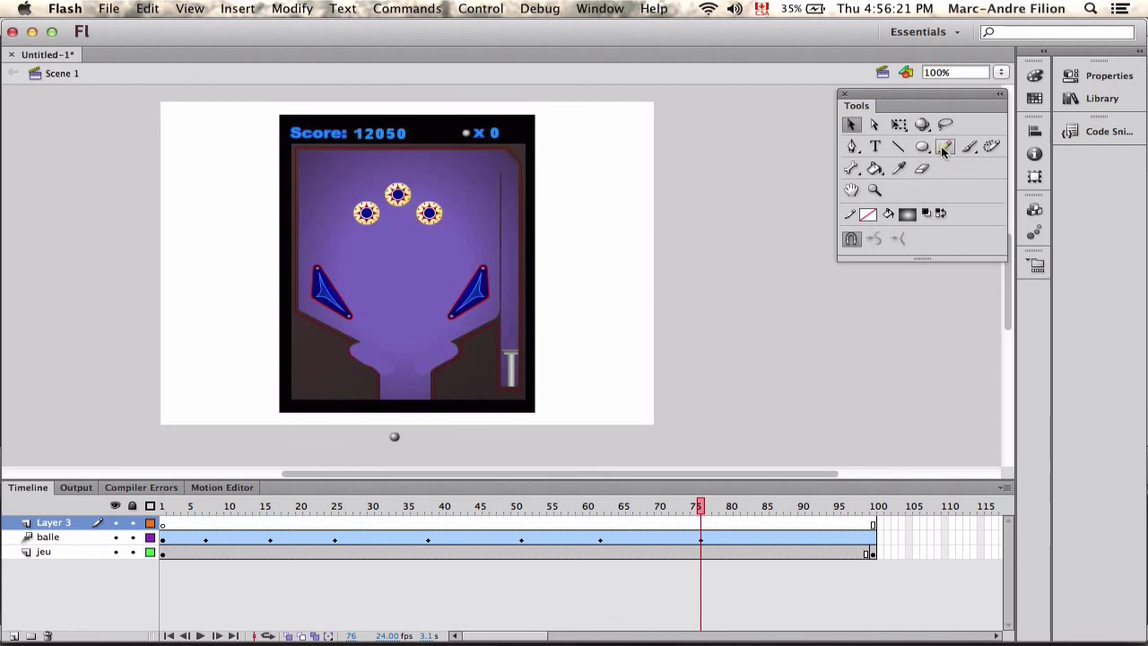
Step: Brush a small slanted flipper shape on the white area beside the pinball board and fill it with solid red
click(969, 147)
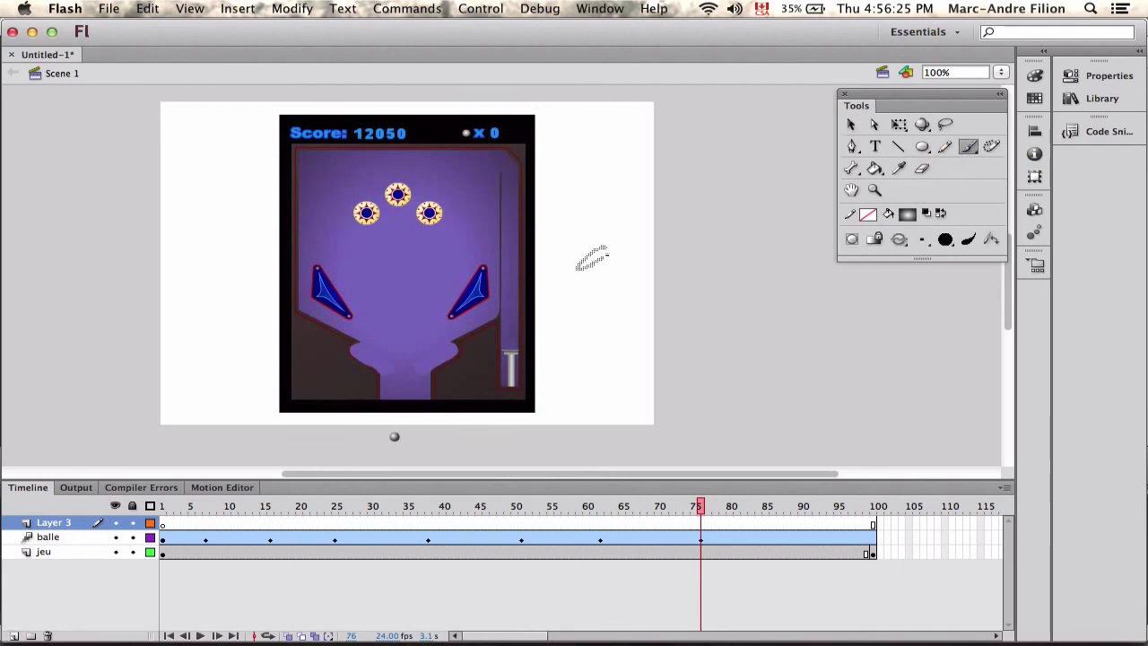
drag(608, 251, 608, 251)
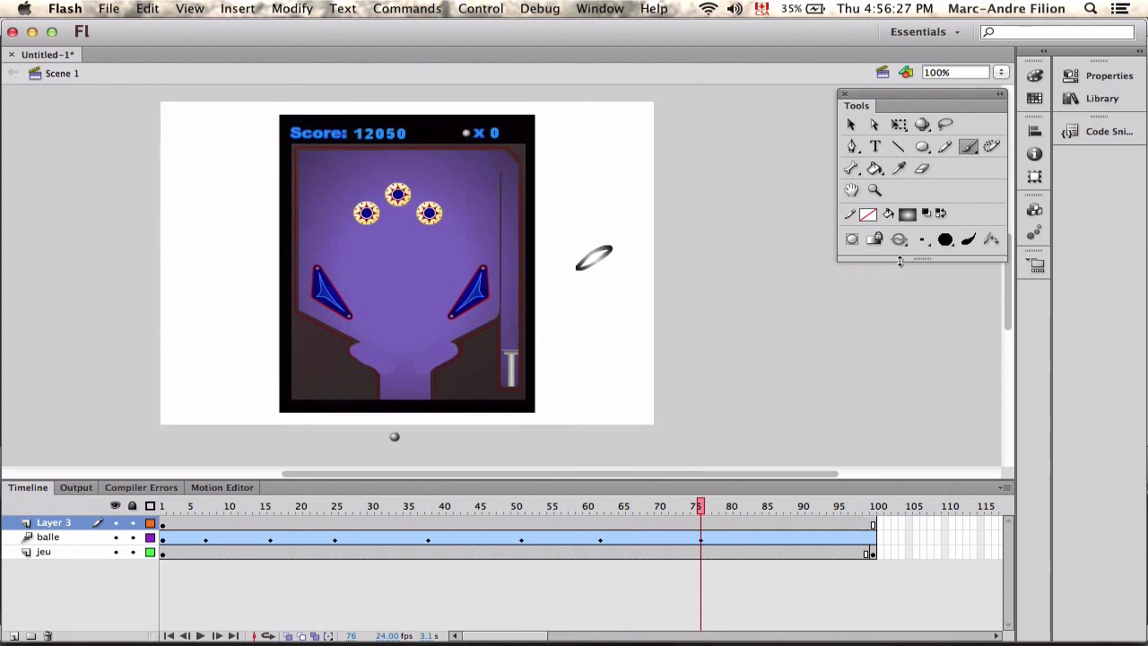
click(909, 215)
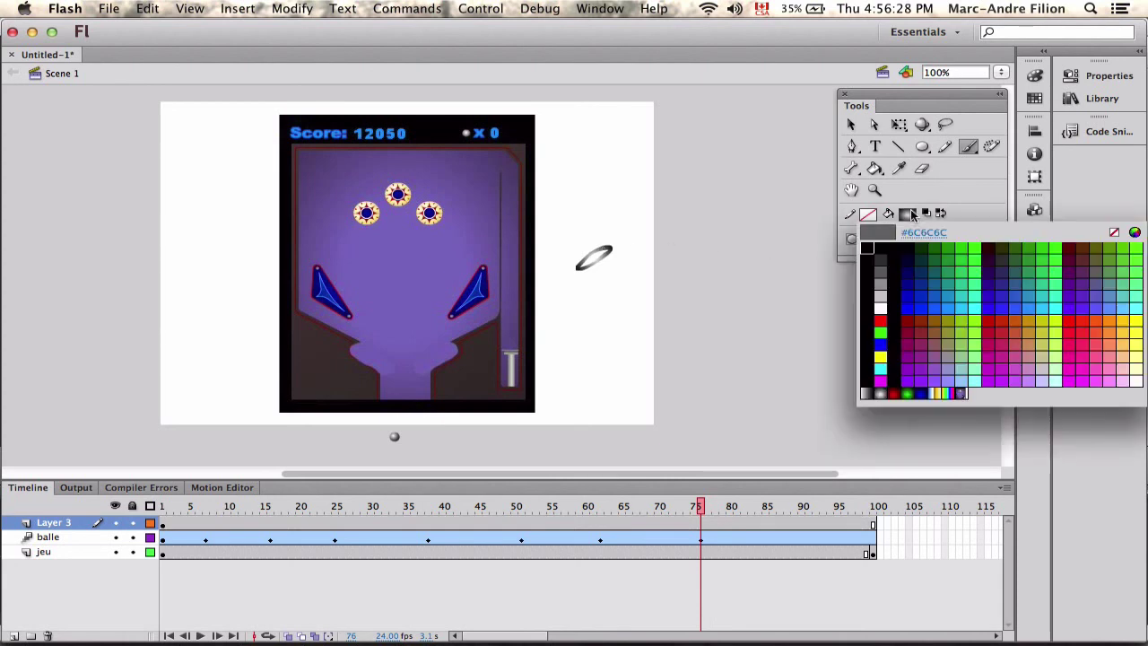
click(884, 319)
click(874, 170)
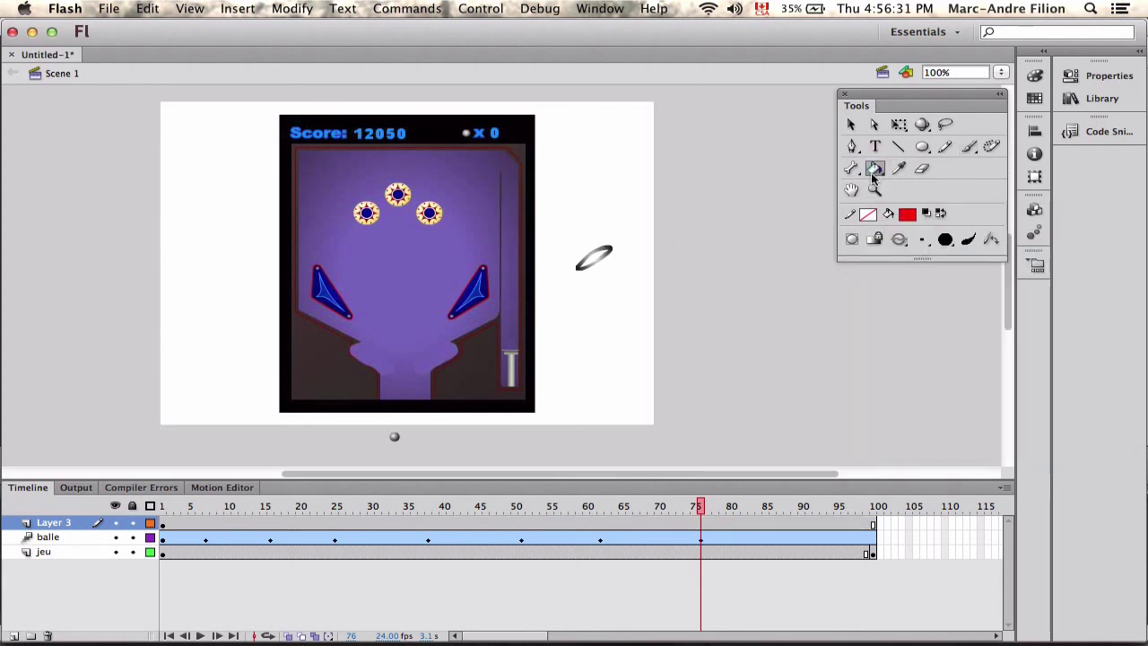
click(588, 255)
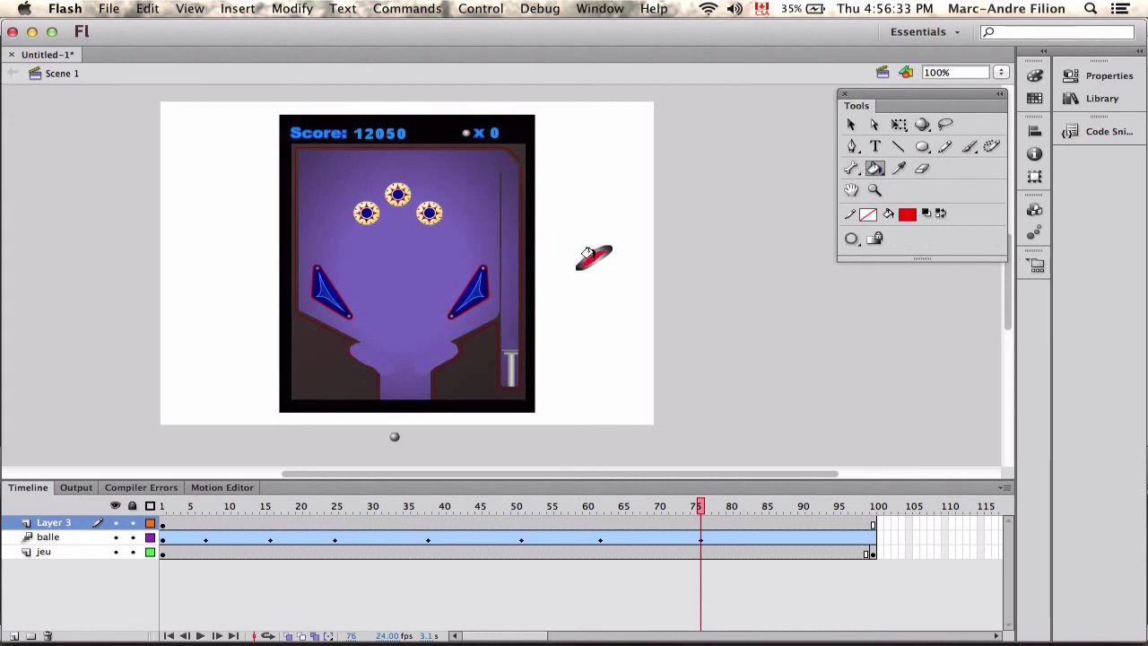
click(584, 255)
Step: Convert the whole red flipper shape to a movie clip symbol named baton
click(851, 124)
drag(544, 219, 647, 318)
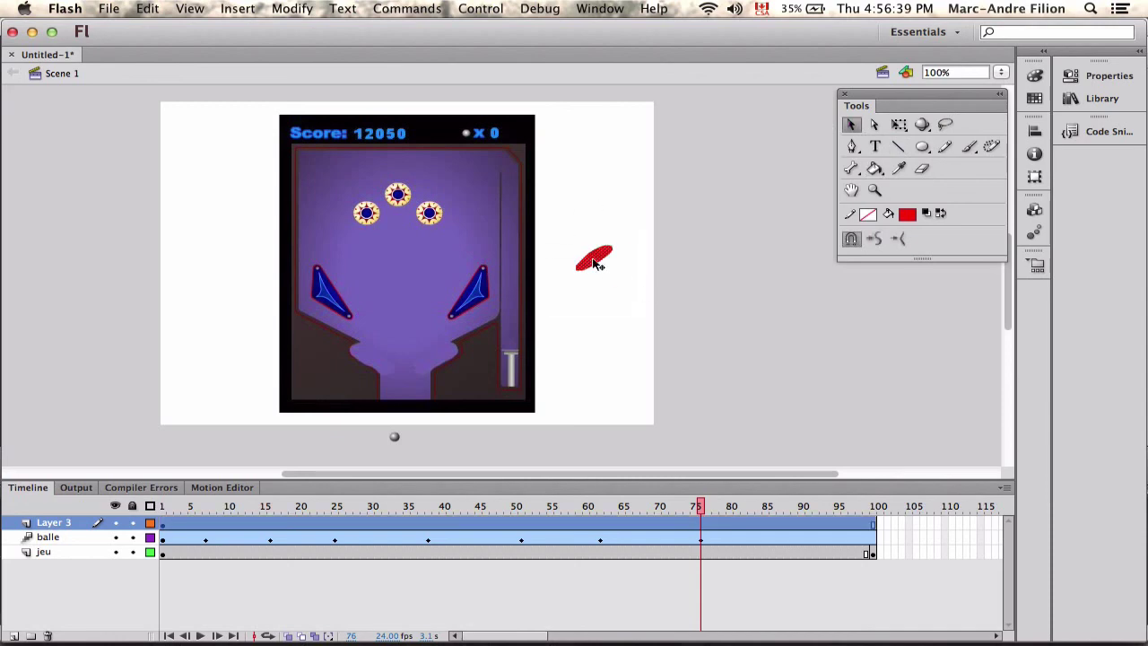
right_click(594, 262)
click(663, 587)
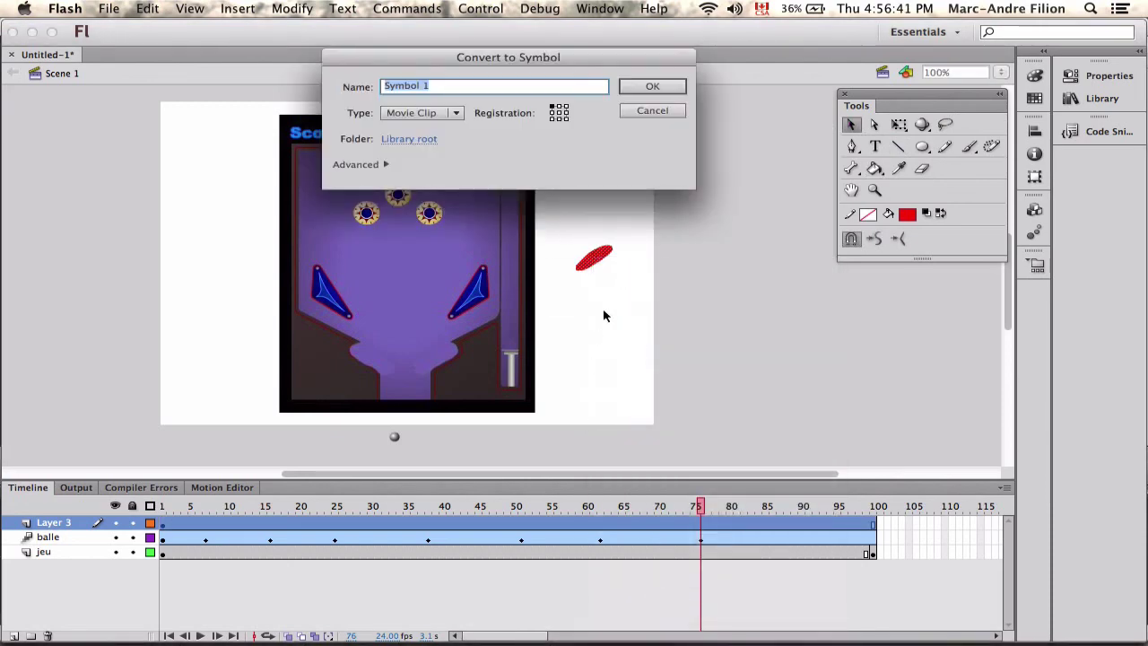
text(baton)
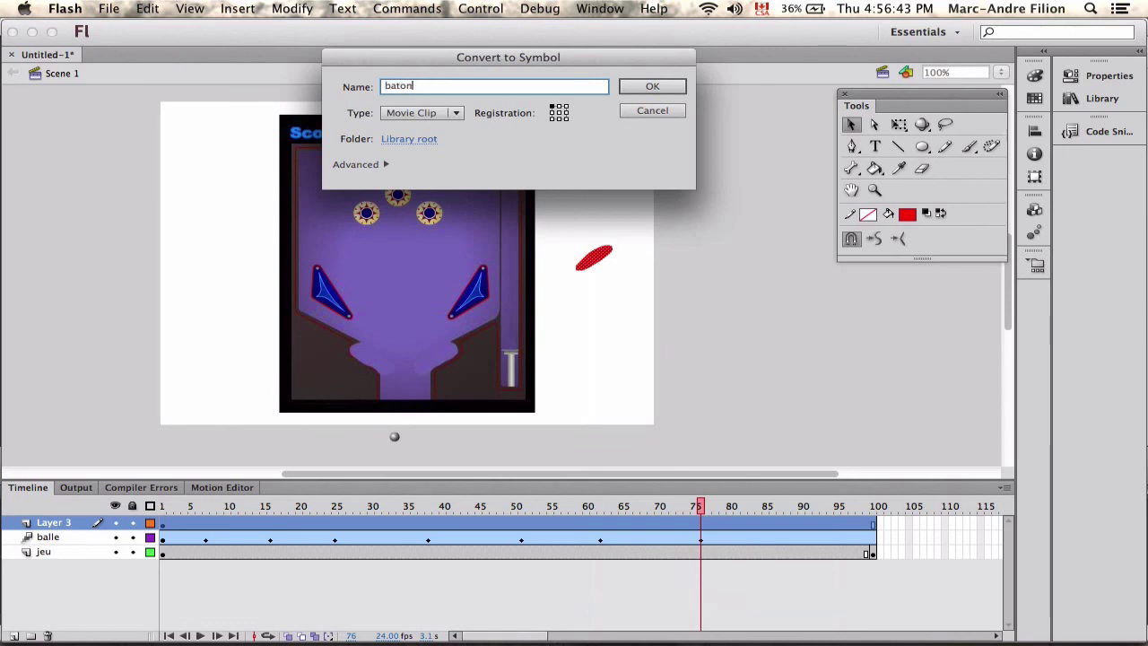
click(639, 87)
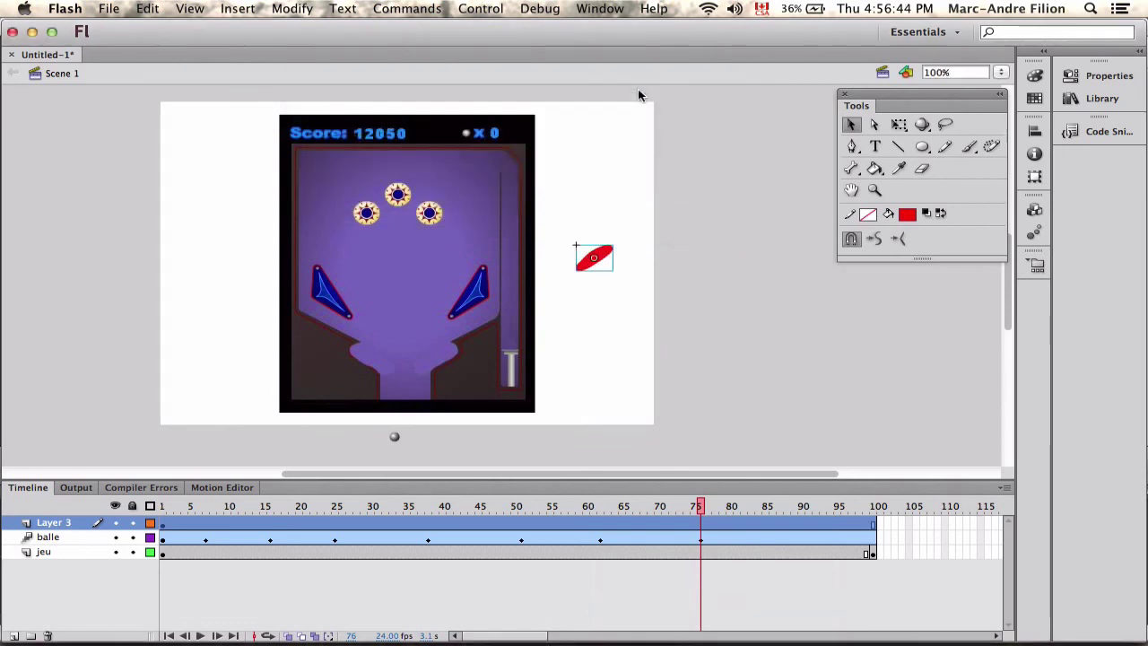
Step: Place a second baton instance from the library just above the first one, then delete that extra instance
click(1098, 99)
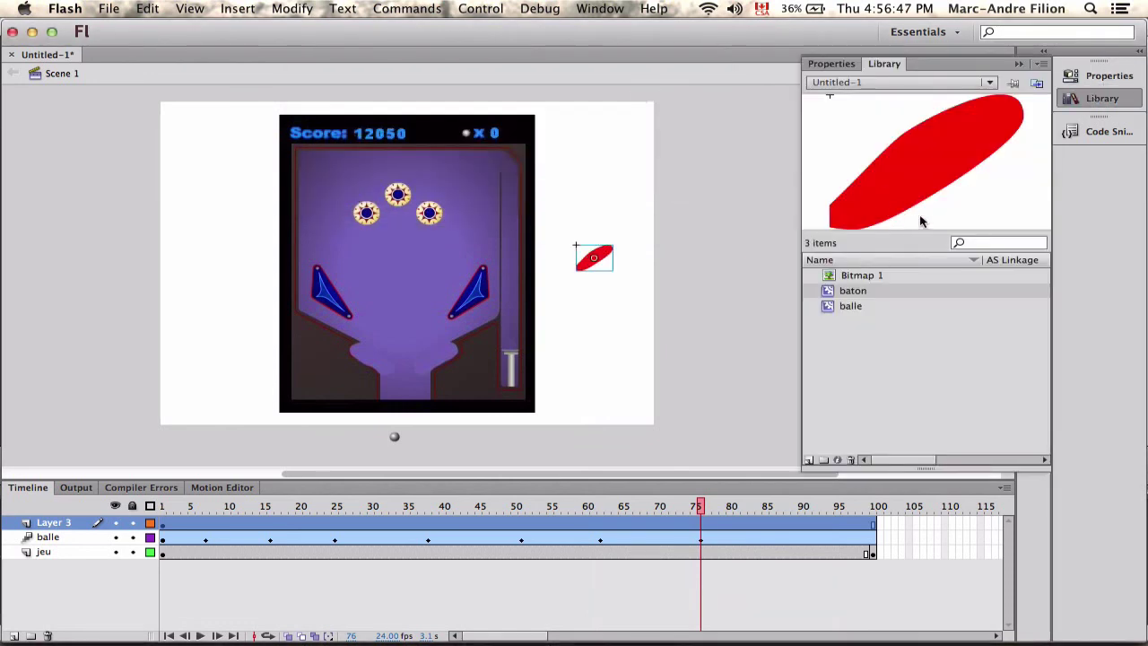
click(613, 308)
click(596, 258)
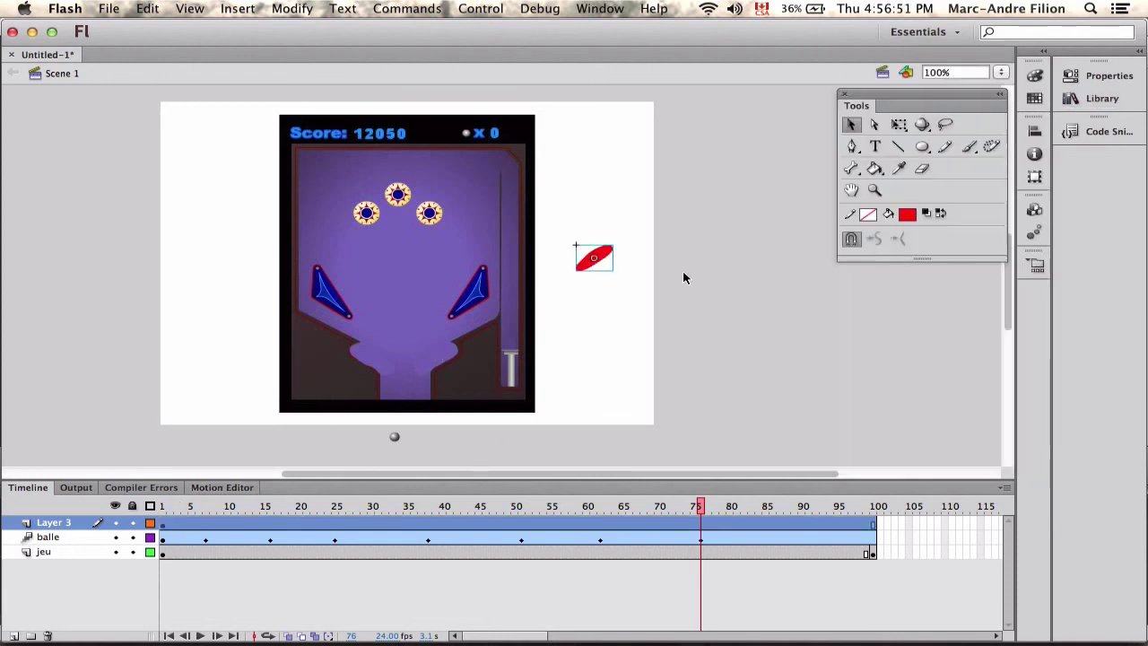
click(1076, 99)
drag(987, 128, 577, 204)
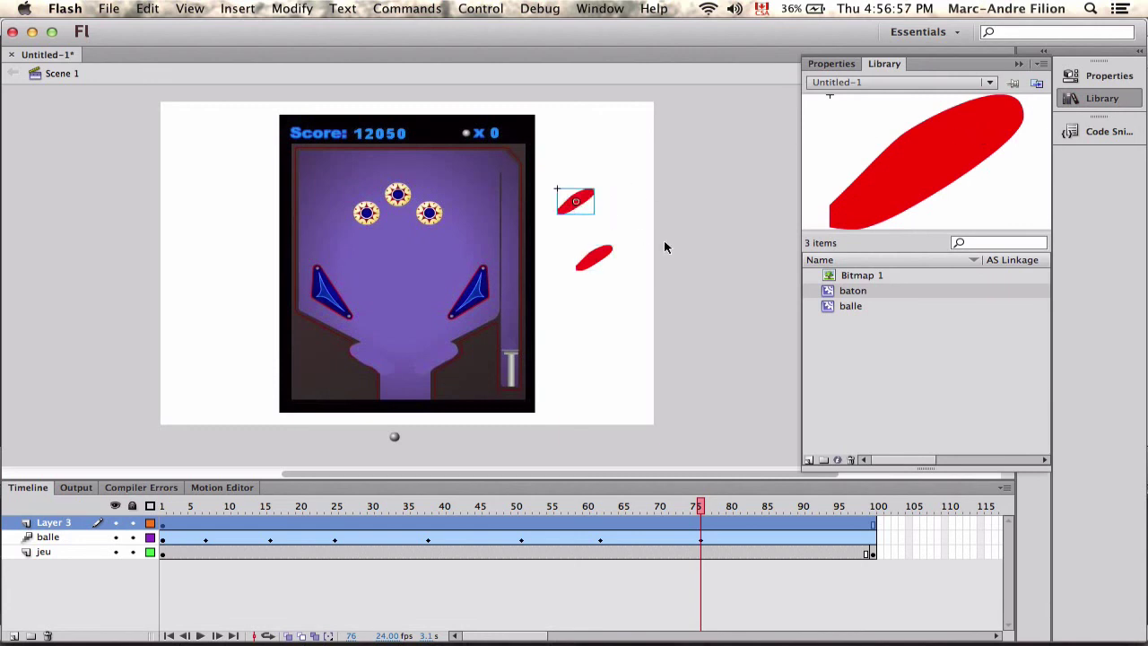
key(Delete)
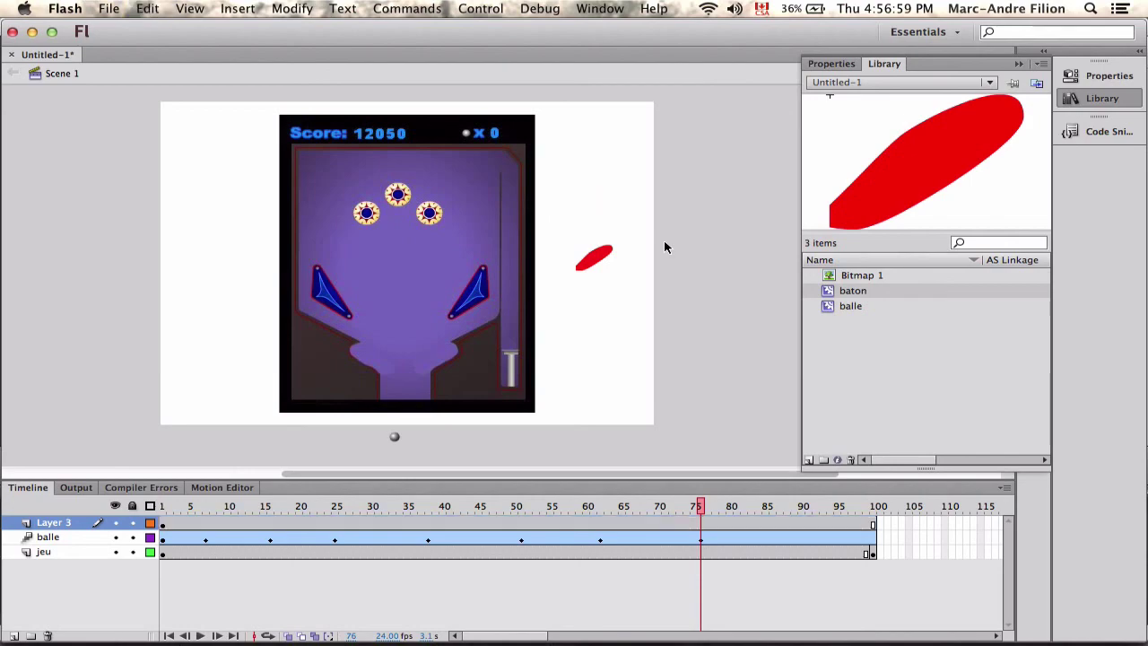